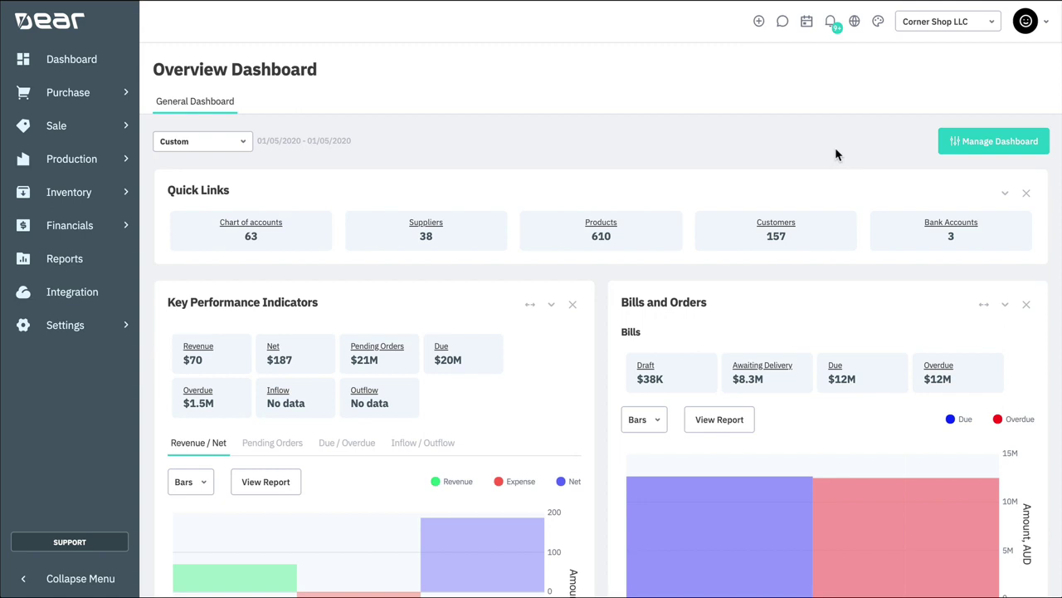
# Create a new simple sale.
pyautogui.click(106, 129)
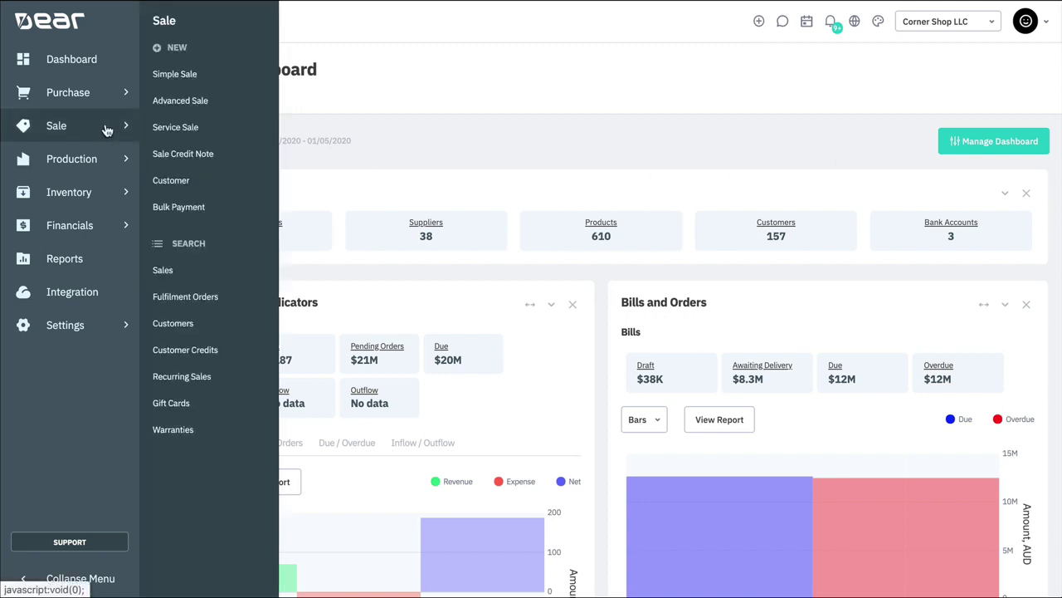
pyautogui.click(255, 81)
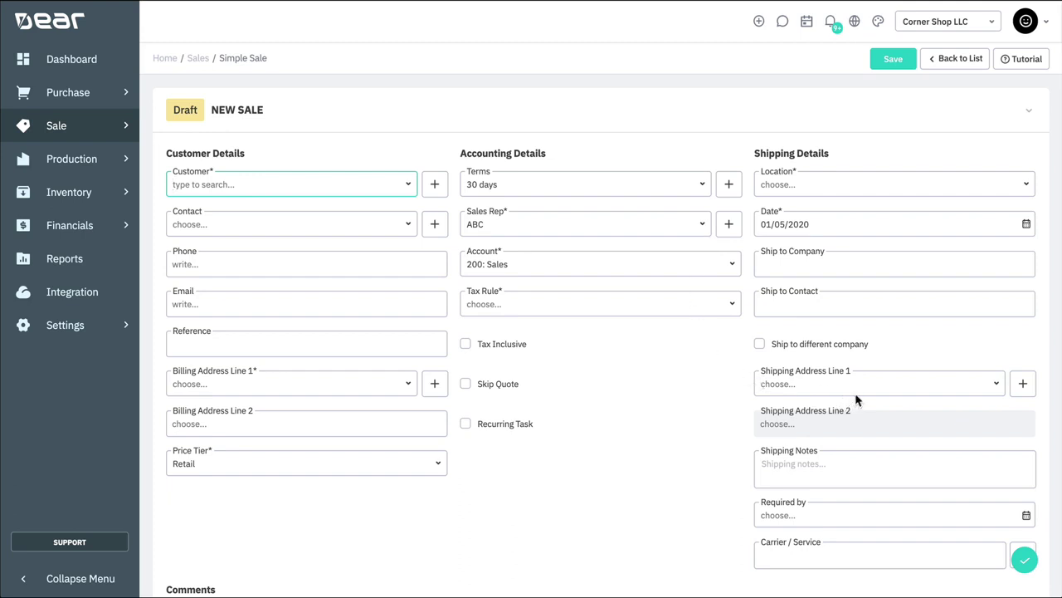
# Look through the blank sale form, including the comments, quote lines, additional charges, quote memo and customer credit sections.
pyautogui.scroll(-3, 704, 429)
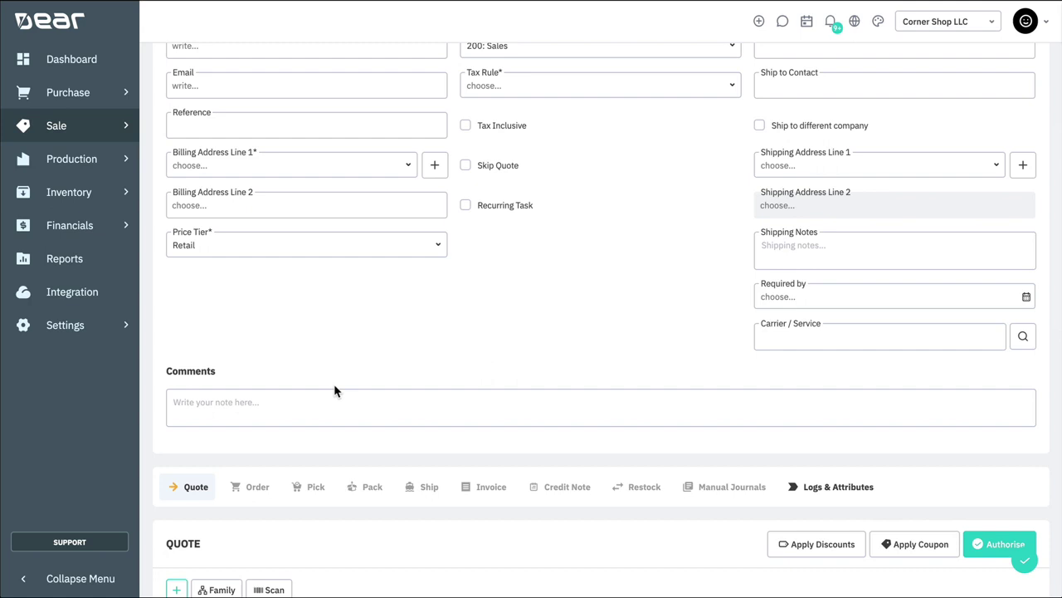
pyautogui.scroll(-3, 336, 390)
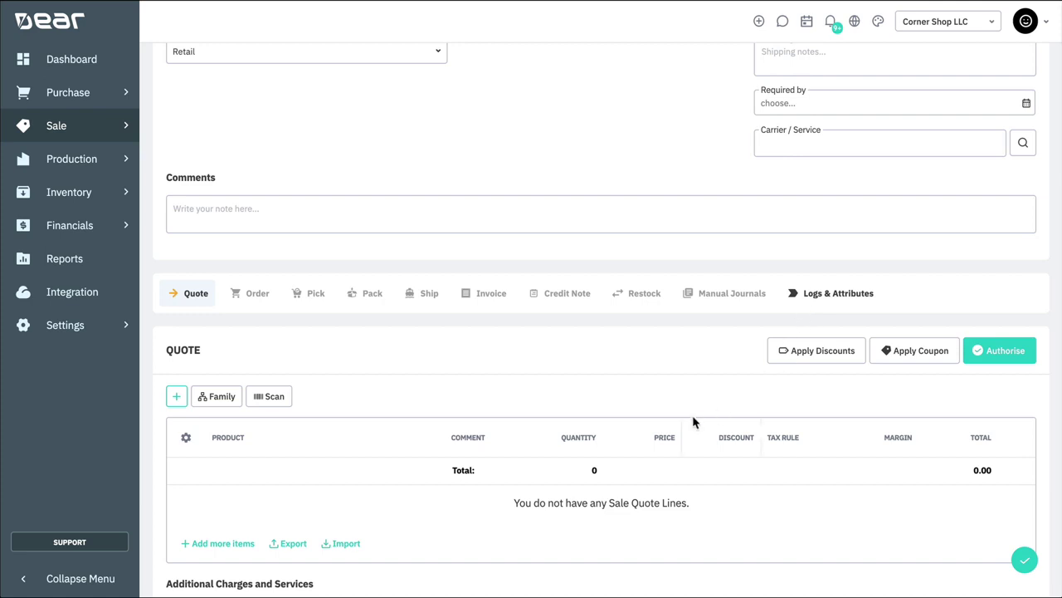
pyautogui.scroll(-3, 693, 419)
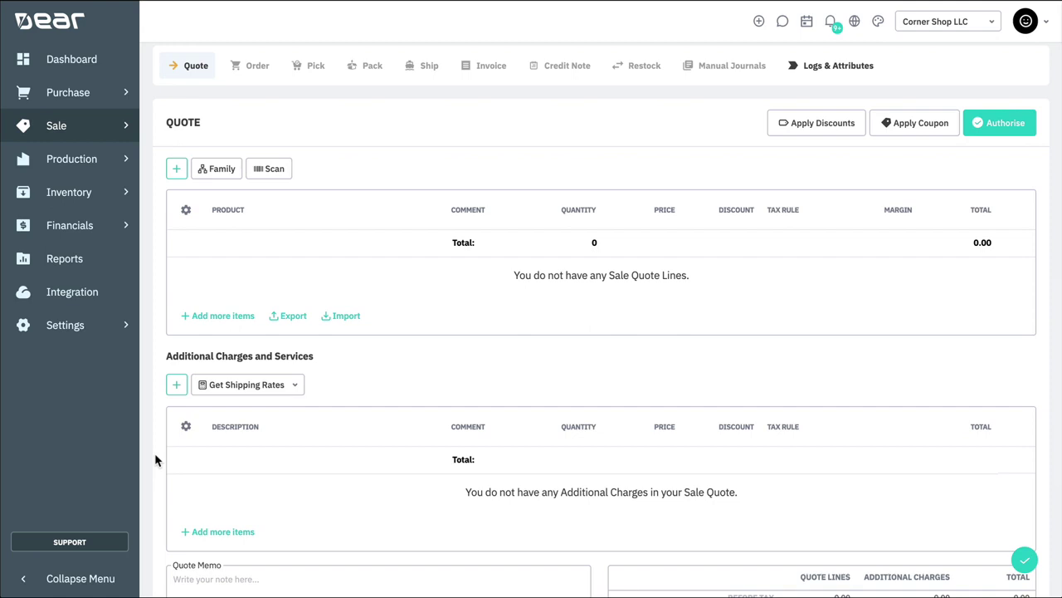
pyautogui.scroll(-3, 155, 461)
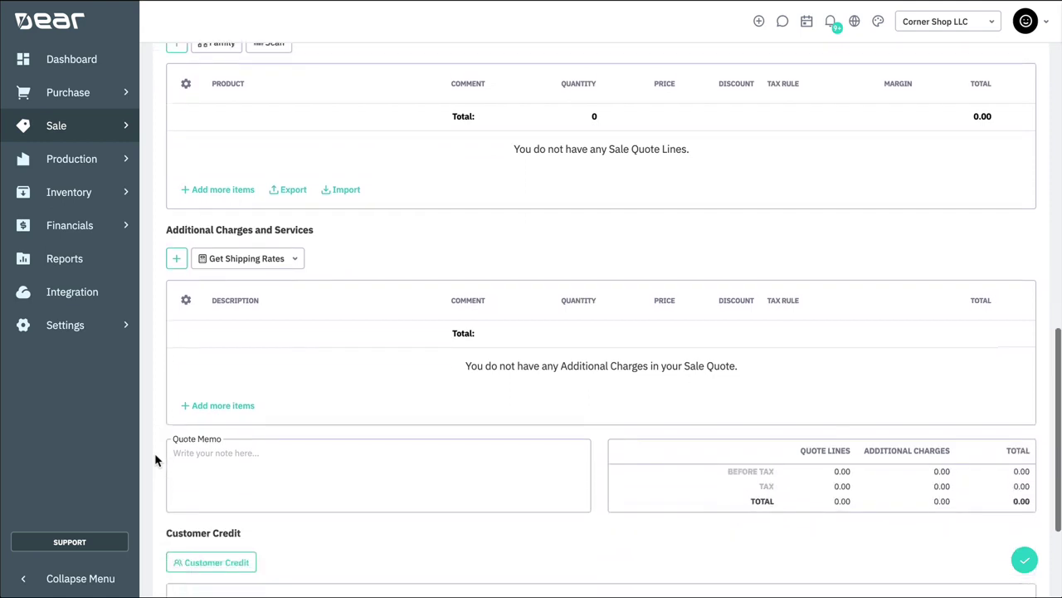
pyautogui.scroll(-1, 143, 449)
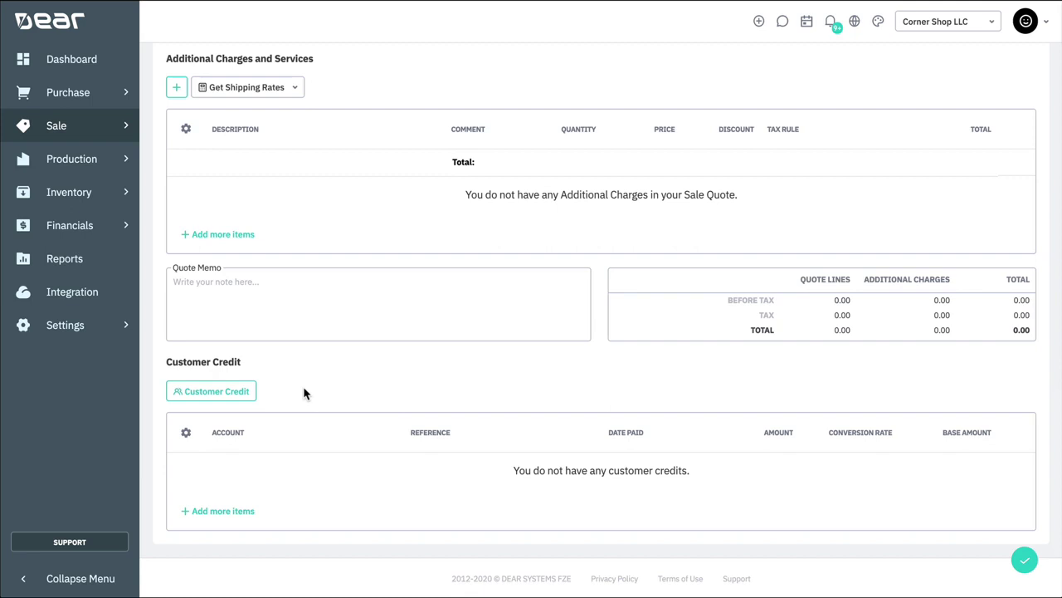
pyautogui.scroll(15, 303, 394)
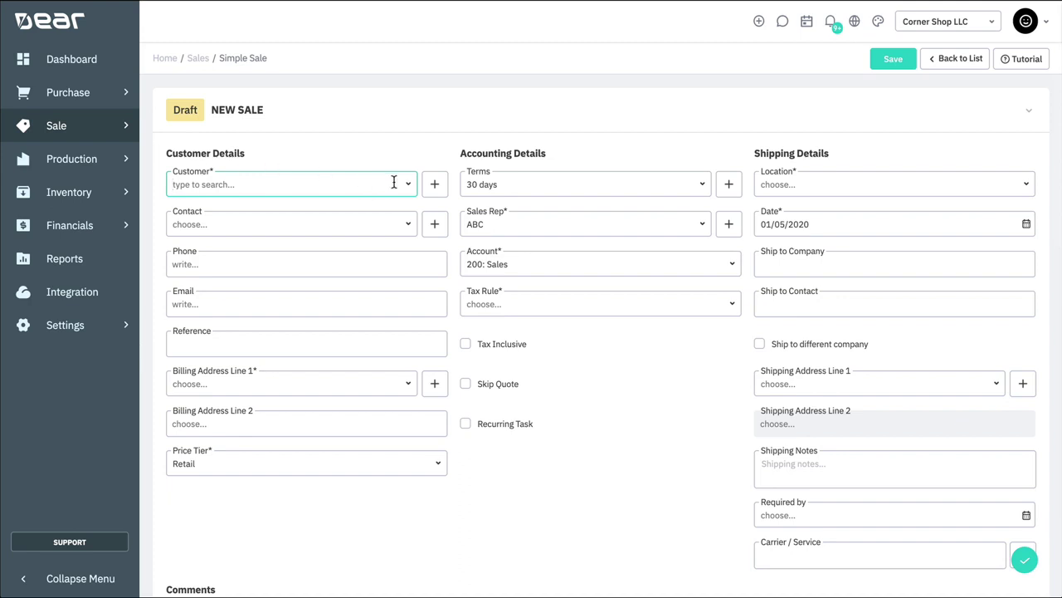
# Set the sale's customer to ABC Furniture and choose the second contact listed for it.
pyautogui.write('abc')
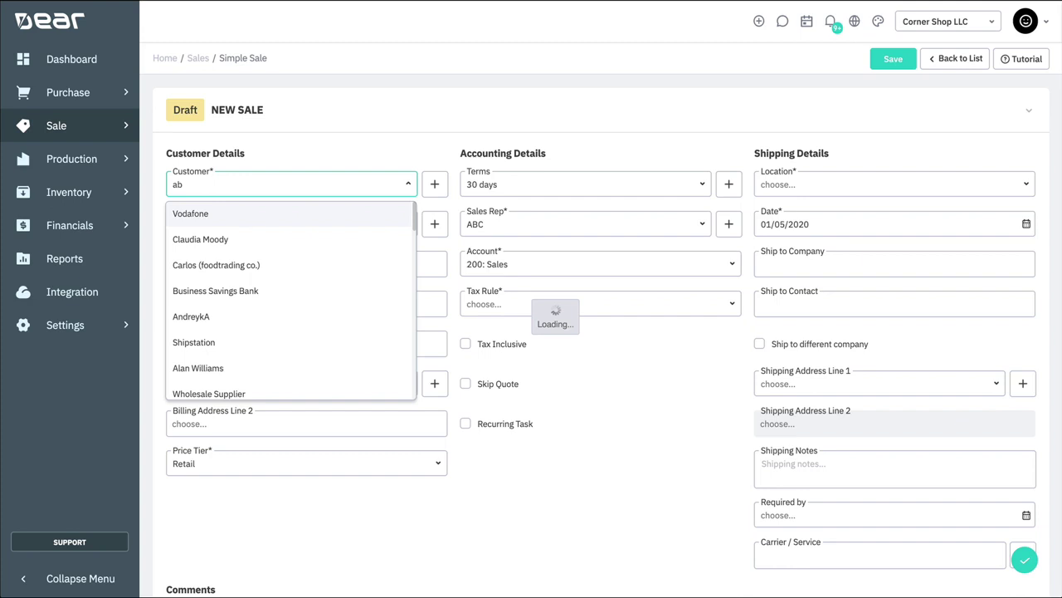
pyautogui.click(233, 216)
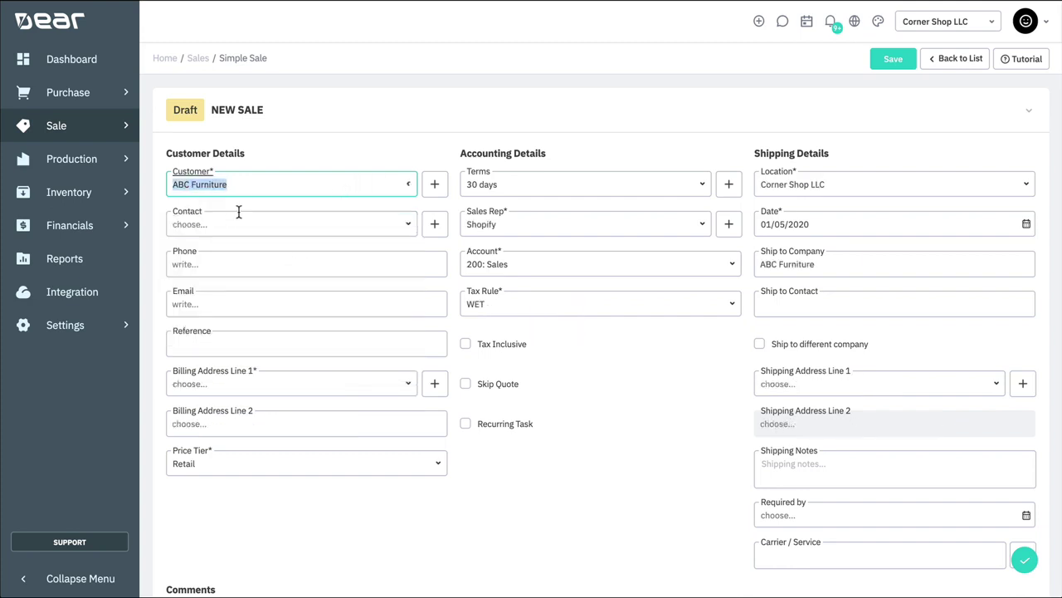
pyautogui.click(407, 224)
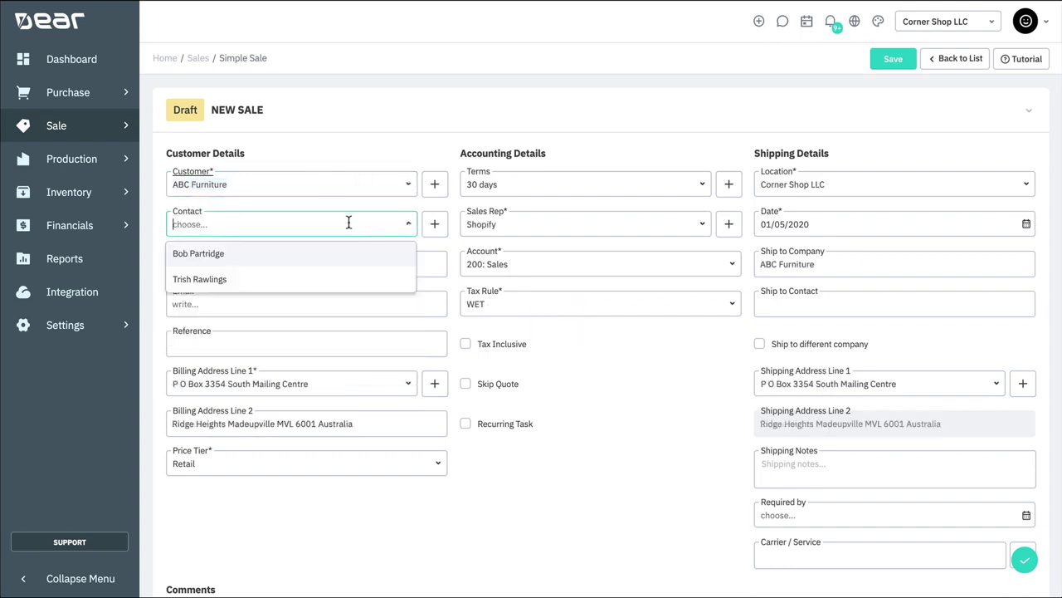
pyautogui.click(276, 280)
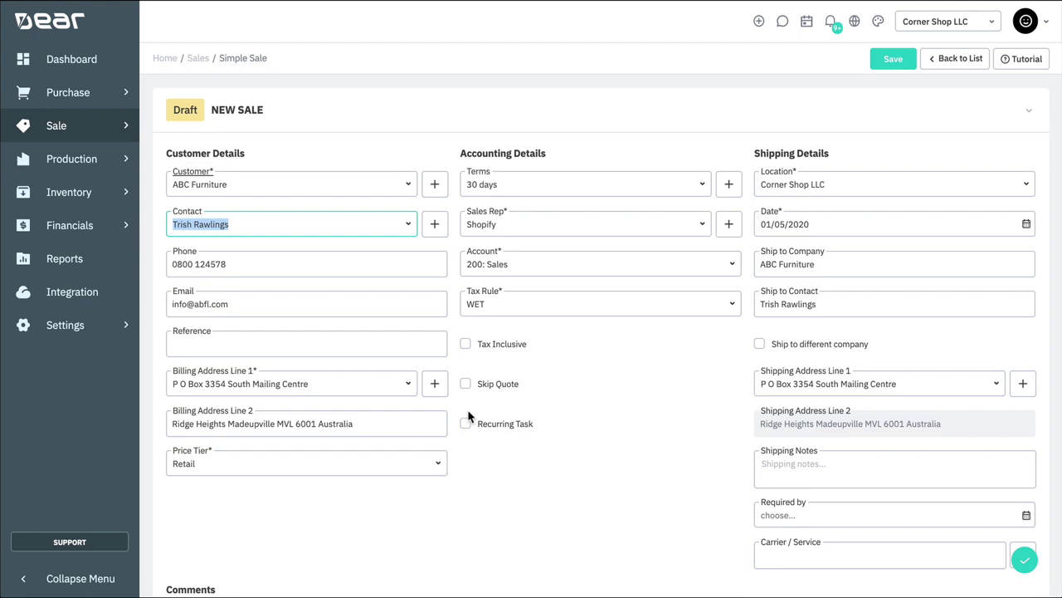
# Turn on Skip Quote for the sale and turn it off again.
pyautogui.scroll(-2, 614, 386)
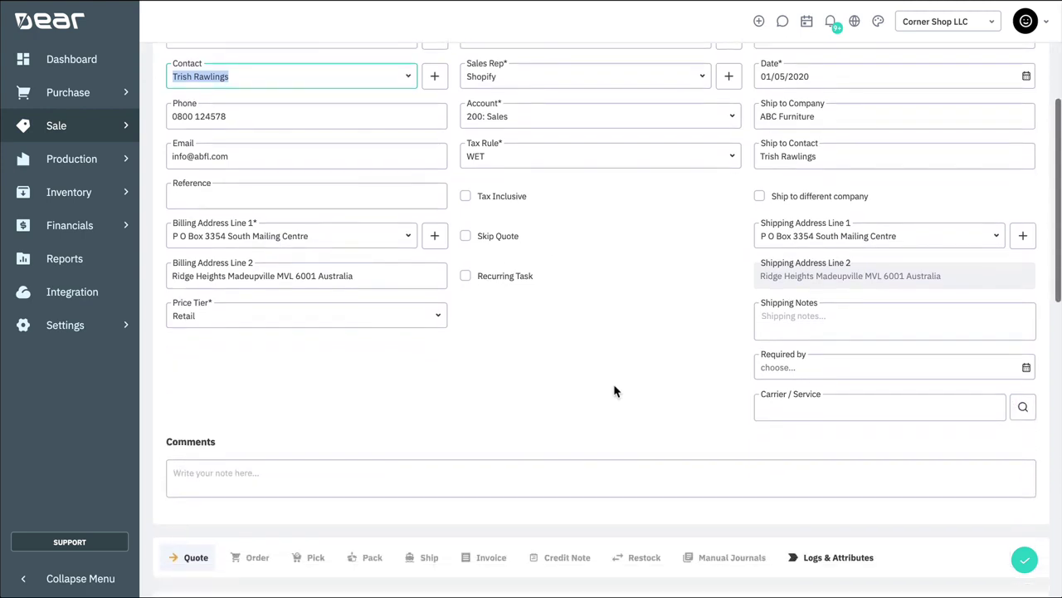
pyautogui.click(466, 237)
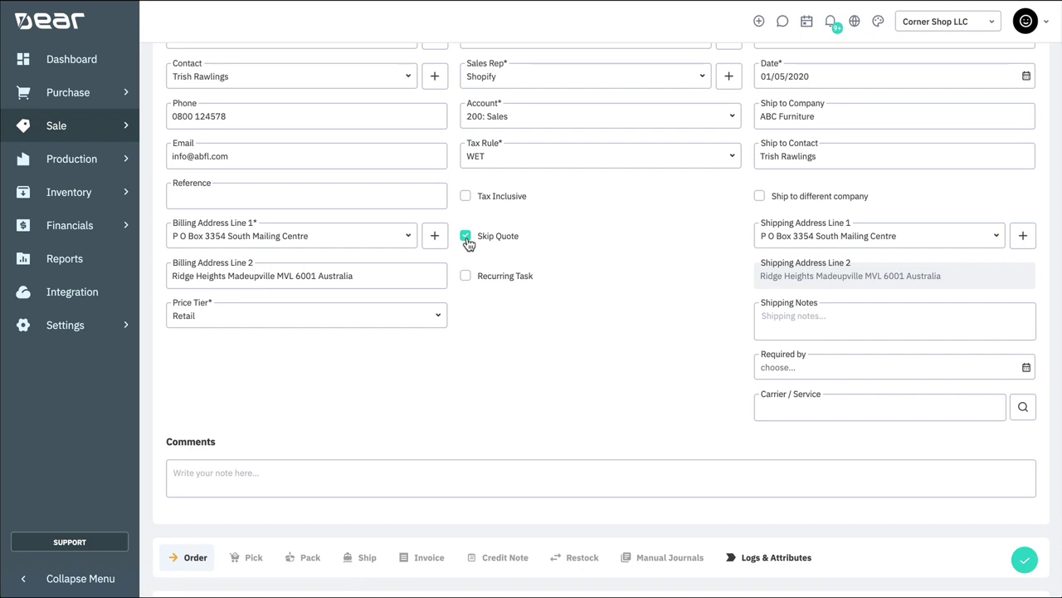
pyautogui.click(465, 236)
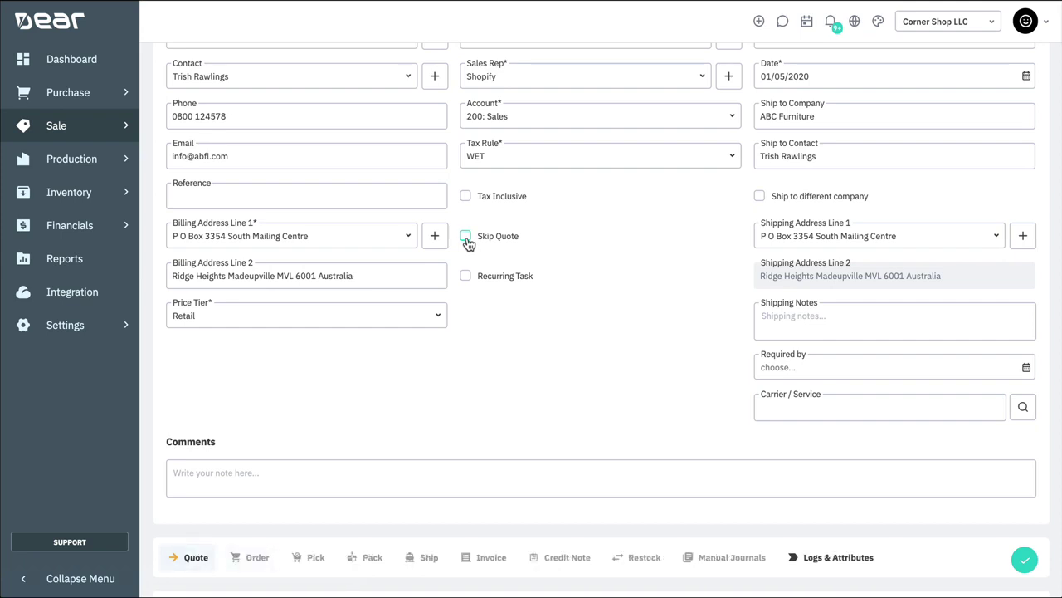
# Enable Recurring Task, view the Recurring Frequency choices without picking one, and disable Recurring Task again.
pyautogui.click(466, 276)
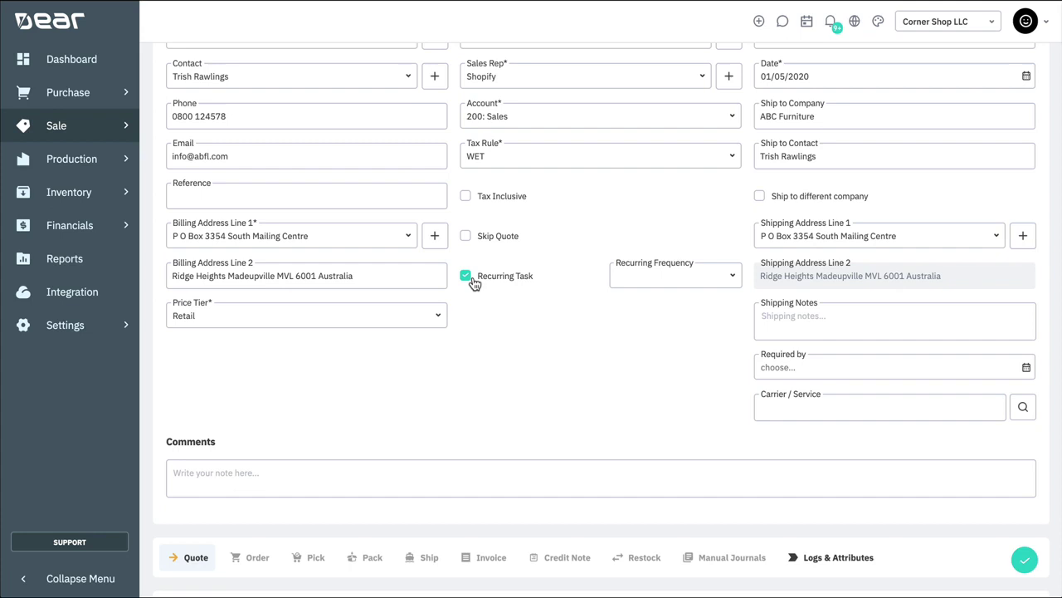
pyautogui.click(735, 278)
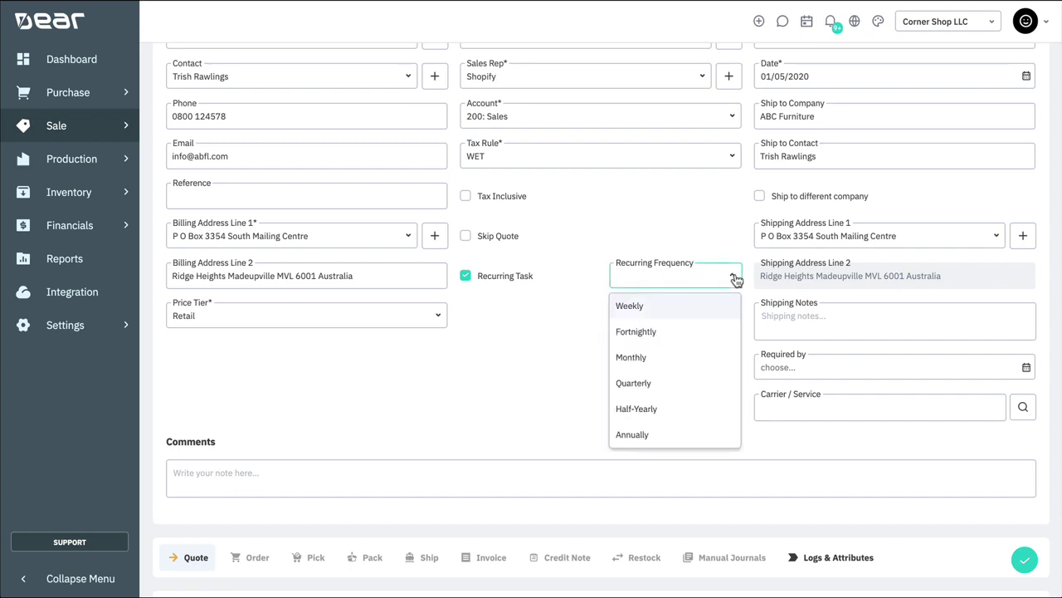
pyautogui.click(735, 279)
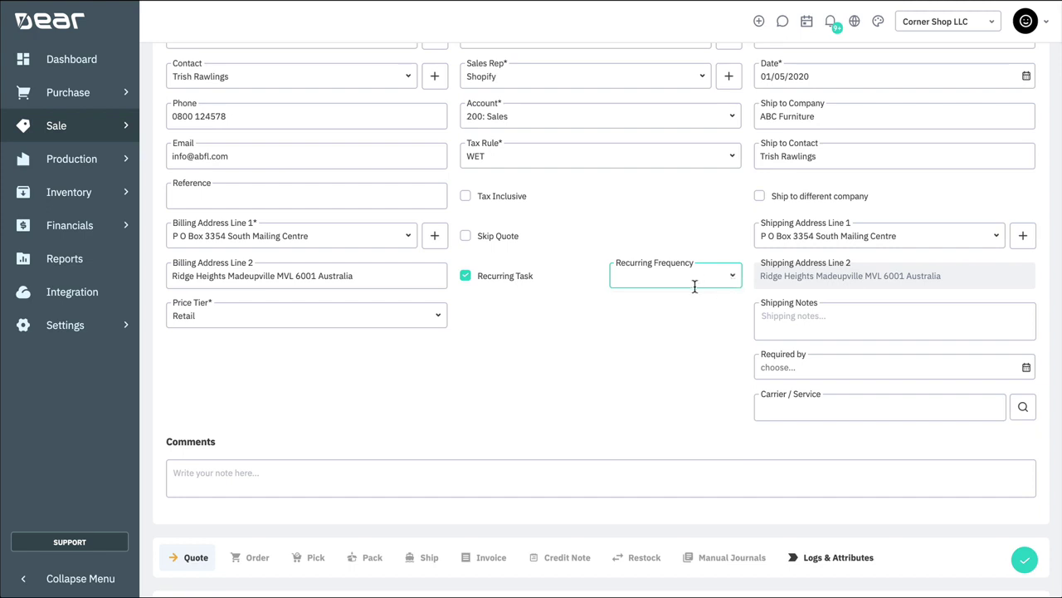
pyautogui.click(494, 279)
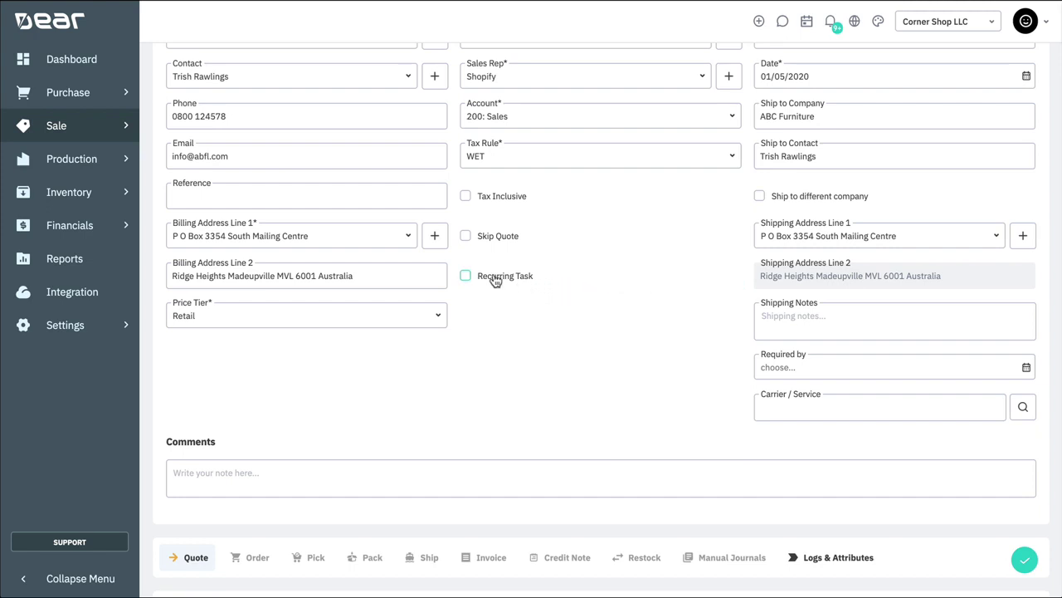
# Enable Ship to different company, open and close its shipping address form without entering anything, and disable the option again.
pyautogui.click(760, 200)
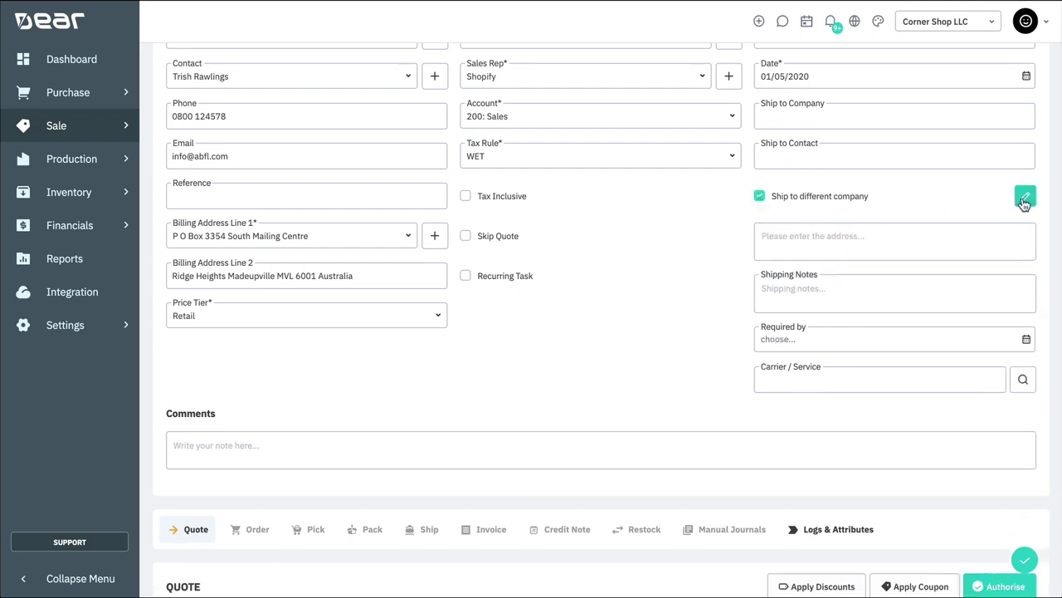
pyautogui.click(1025, 199)
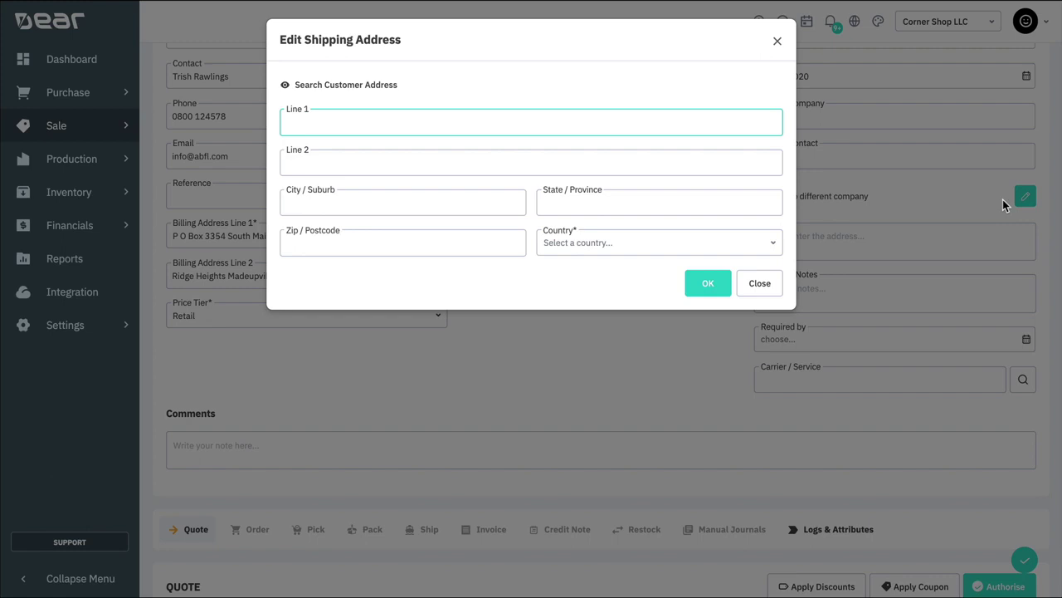
pyautogui.click(760, 286)
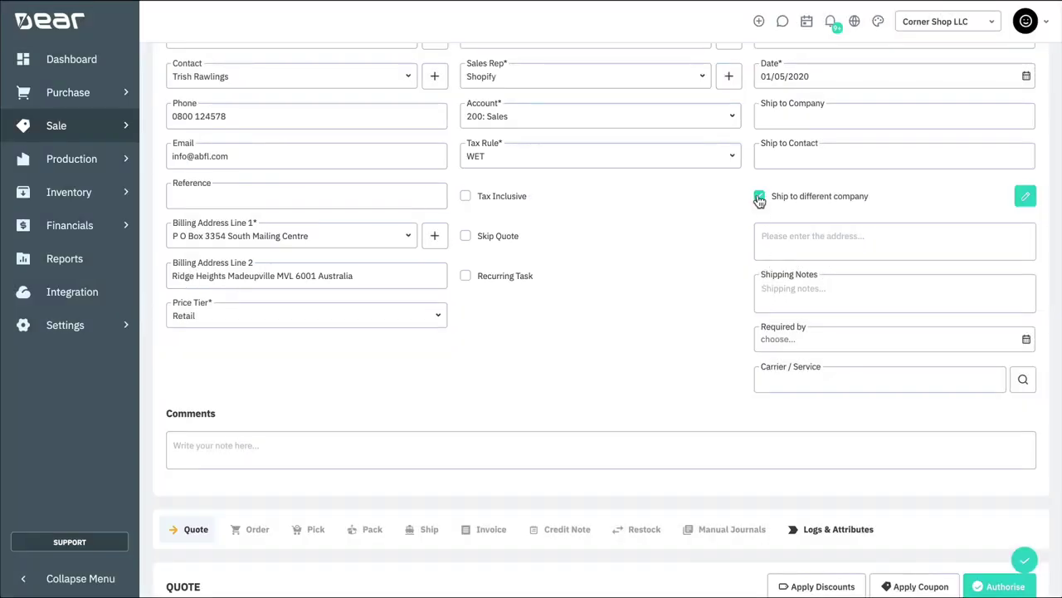
pyautogui.click(759, 200)
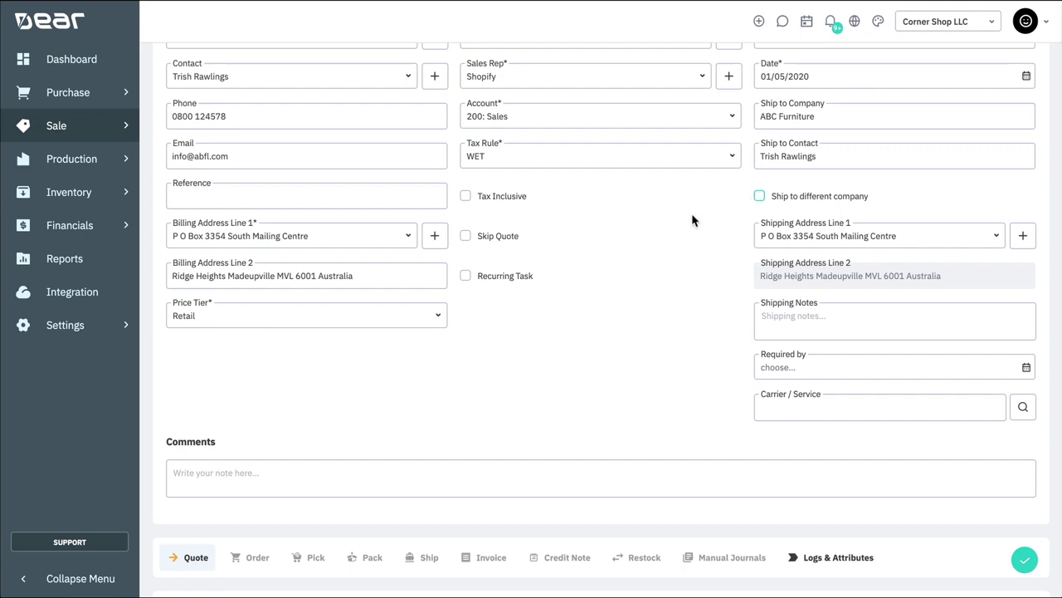
# Add the product Golf balls - white single (SKU GB1) to the quote with a quantity of 10.
pyautogui.scroll(-6, 693, 220)
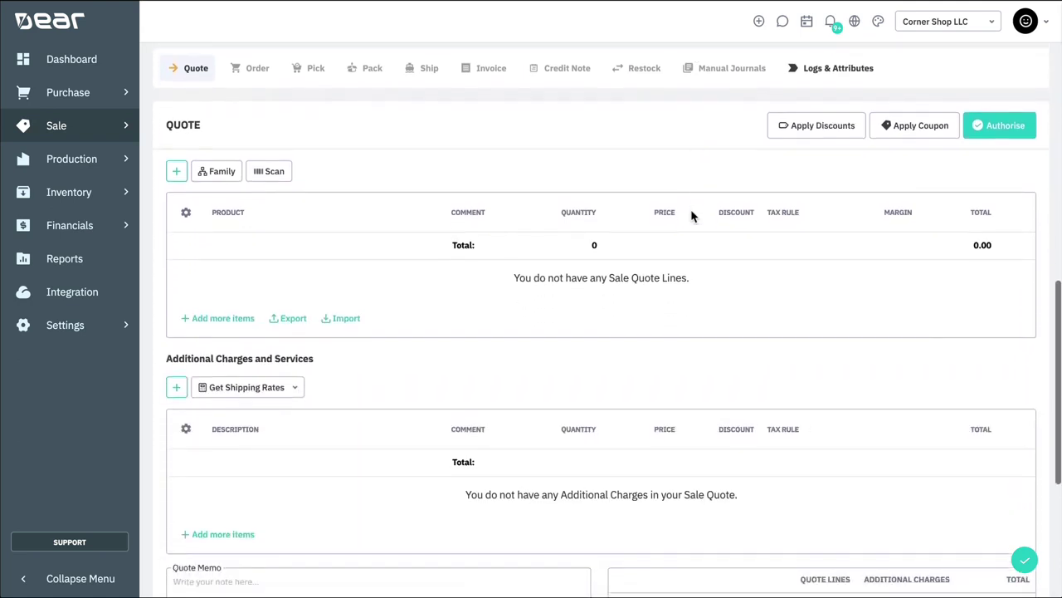
pyautogui.click(176, 153)
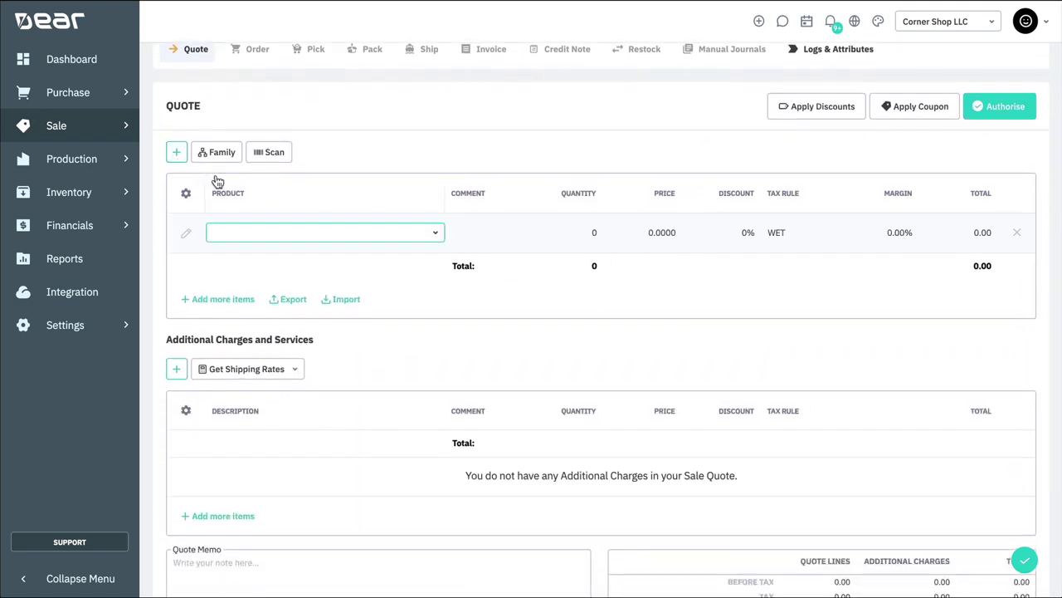
pyautogui.write('golf')
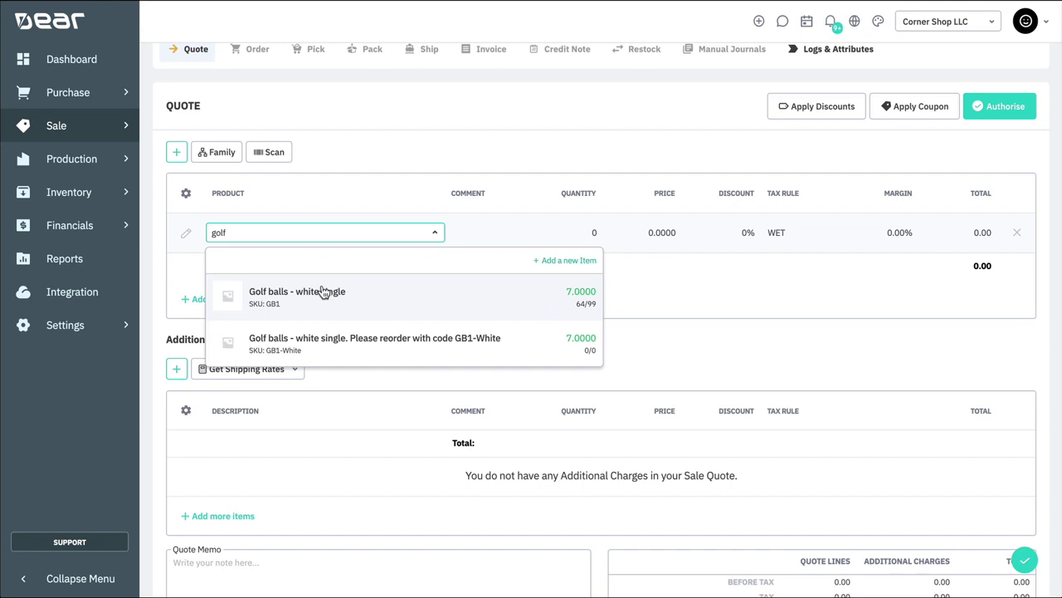
pyautogui.click(324, 292)
pyautogui.click(579, 233)
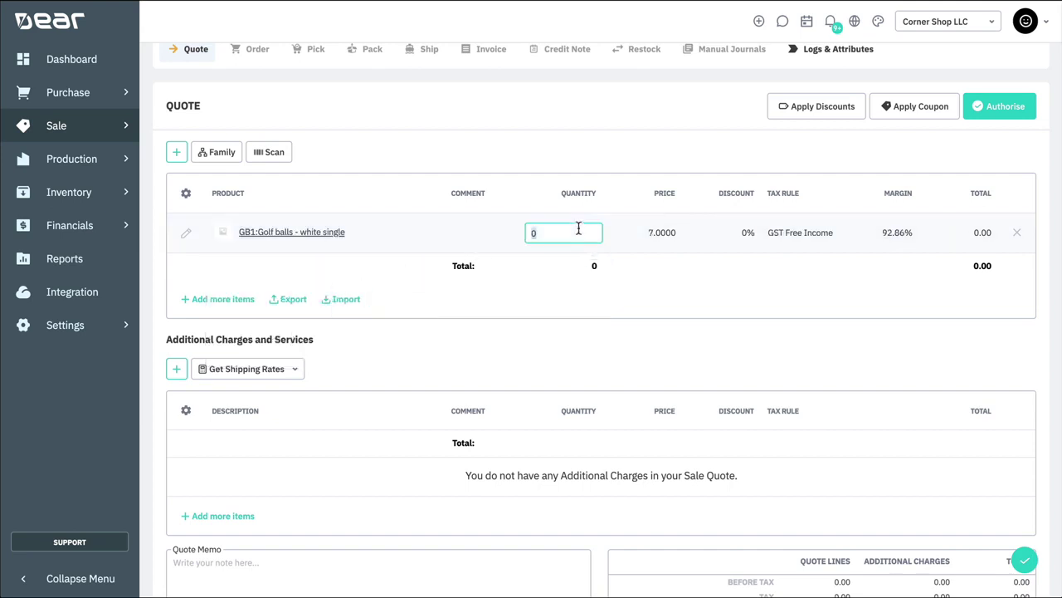
pyautogui.write('10')
pyautogui.click(686, 288)
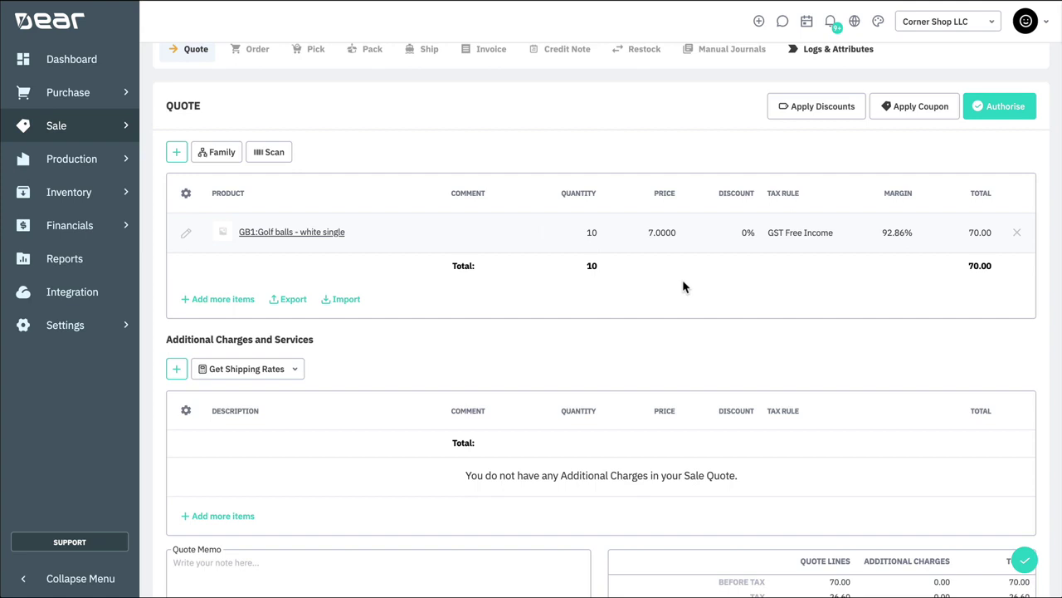
# Set the unit price of the golf balls line to 10.
pyautogui.click(673, 234)
pyautogui.write('10')
pyautogui.click(661, 271)
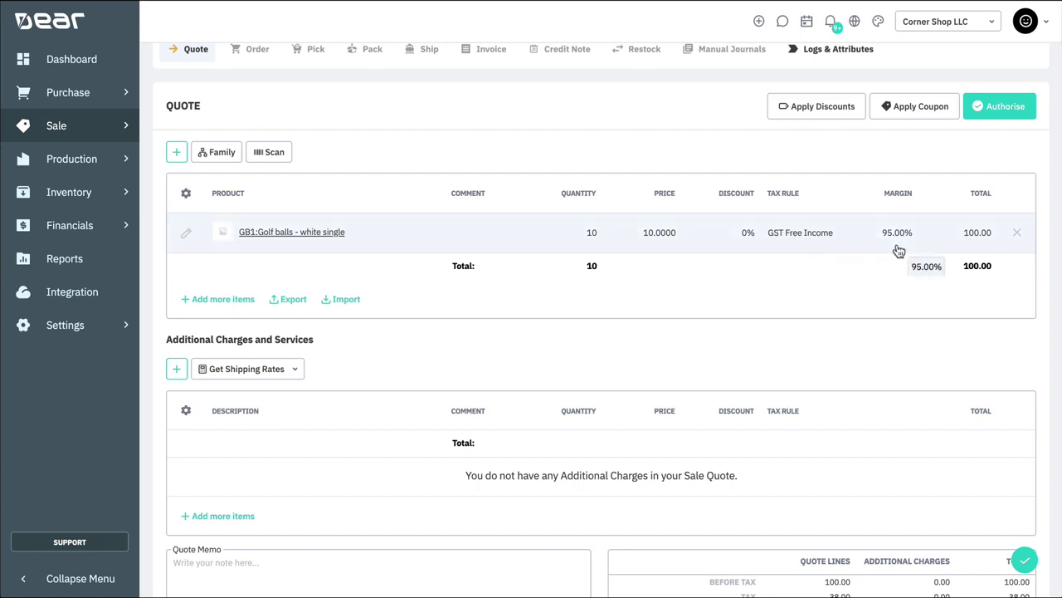
# Add a second quote line for Lumber Cherry (SK-00002) with a quantity of 5.
pyautogui.click(177, 154)
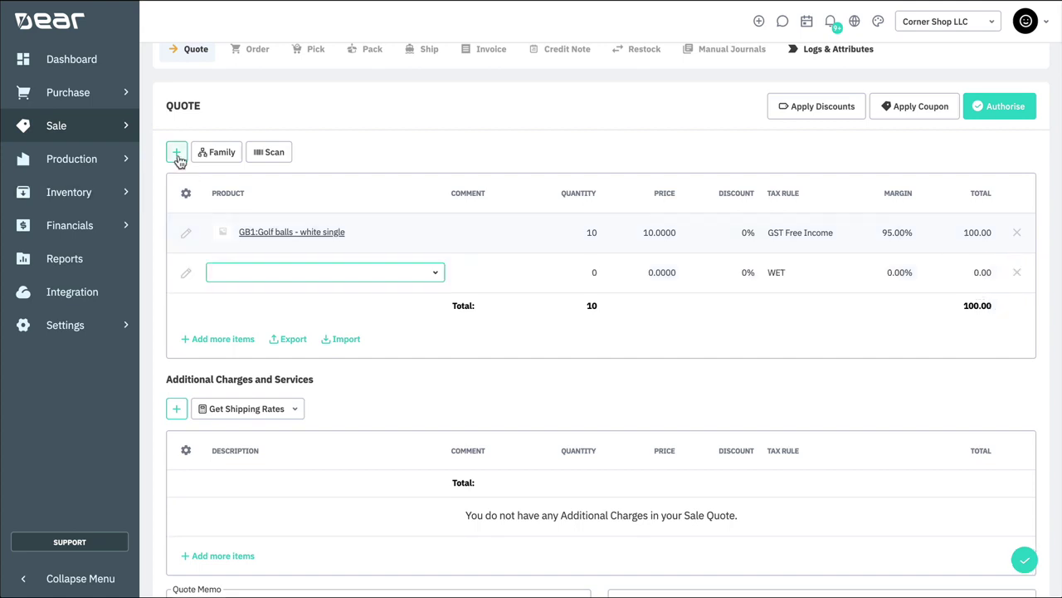
pyautogui.click(435, 273)
pyautogui.write('sca')
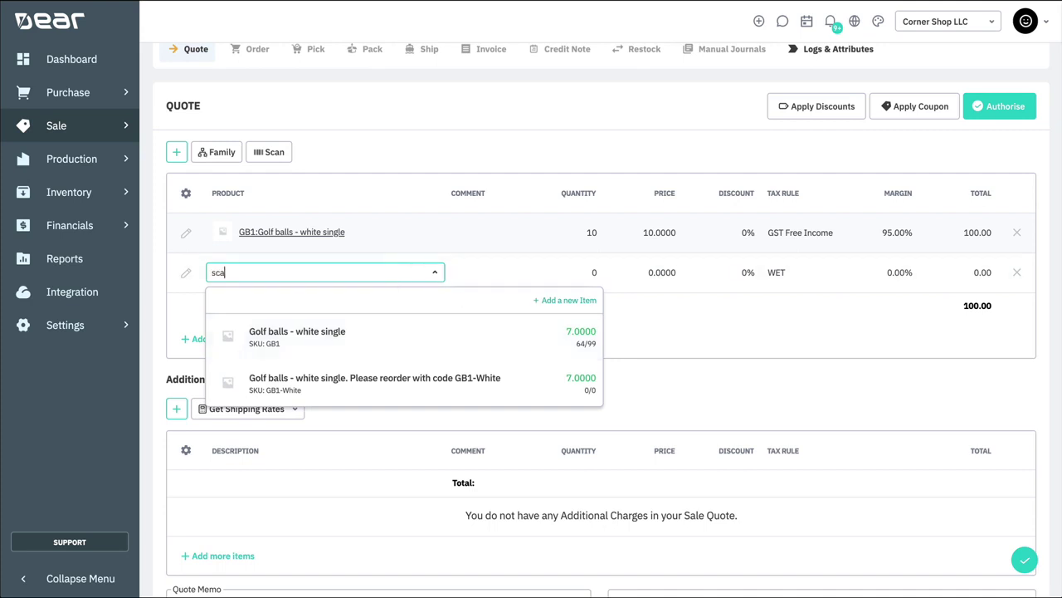
pyautogui.scroll(-3, 402, 381)
pyautogui.scroll(5, 402, 380)
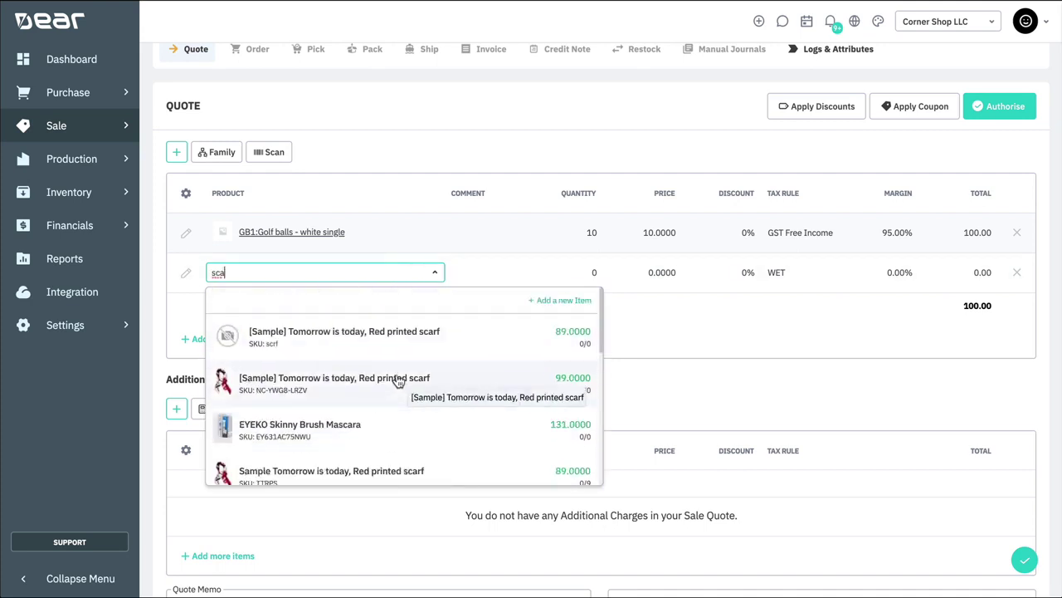
pyautogui.hotkey('ctrl', 'a')
pyautogui.write('lumb')
pyautogui.click(415, 335)
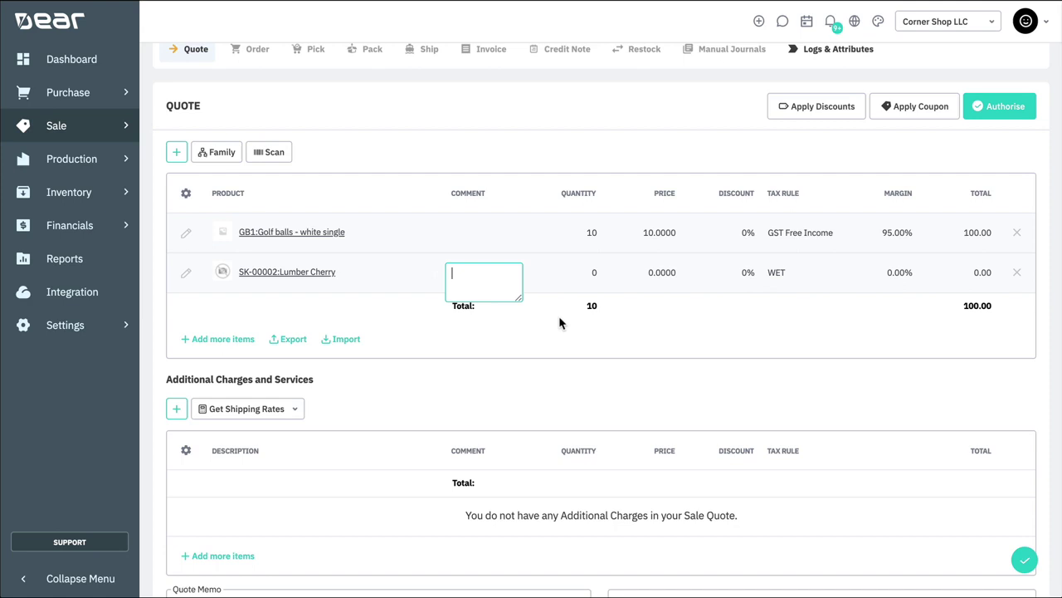
pyautogui.press('Tab')
pyautogui.write('5')
pyautogui.press('Tab')
# Set the Lumber Cherry line's tax rule to GST Free Income and its price to 100.
pyautogui.click(822, 274)
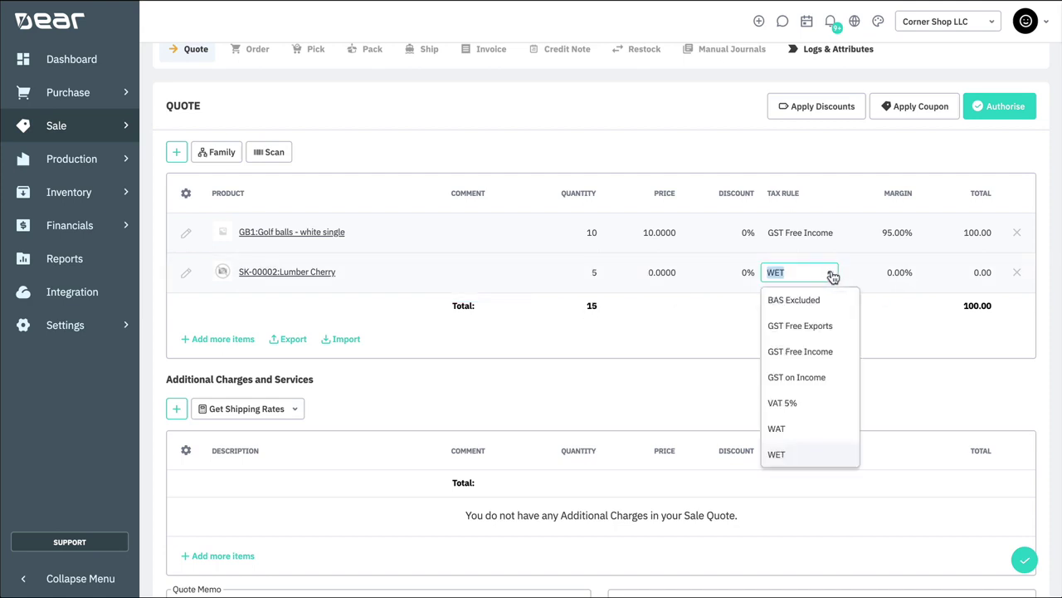
pyautogui.click(830, 349)
pyautogui.click(671, 276)
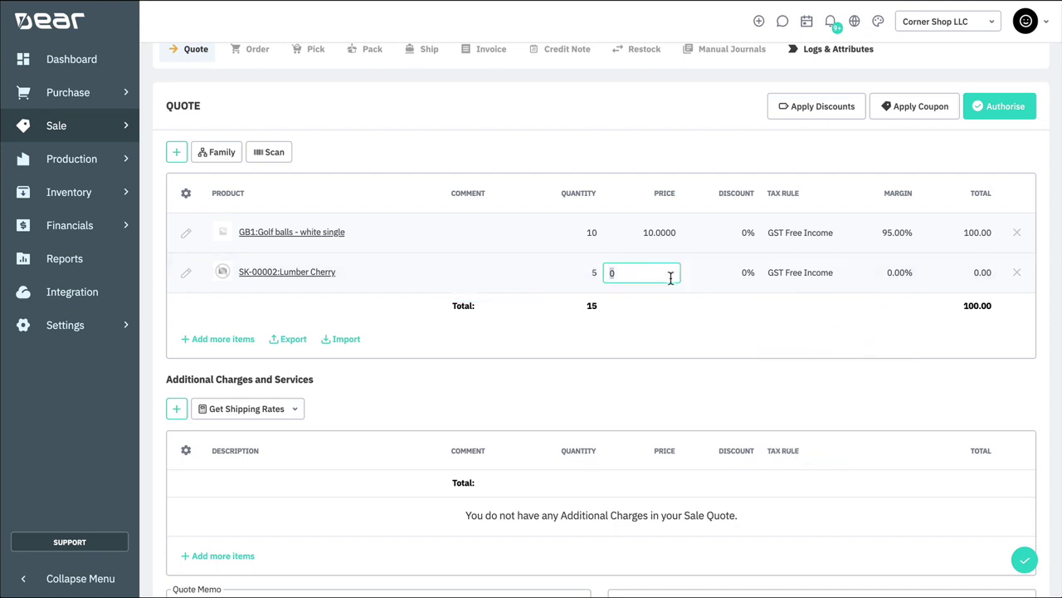
pyautogui.write('100')
pyautogui.click(721, 330)
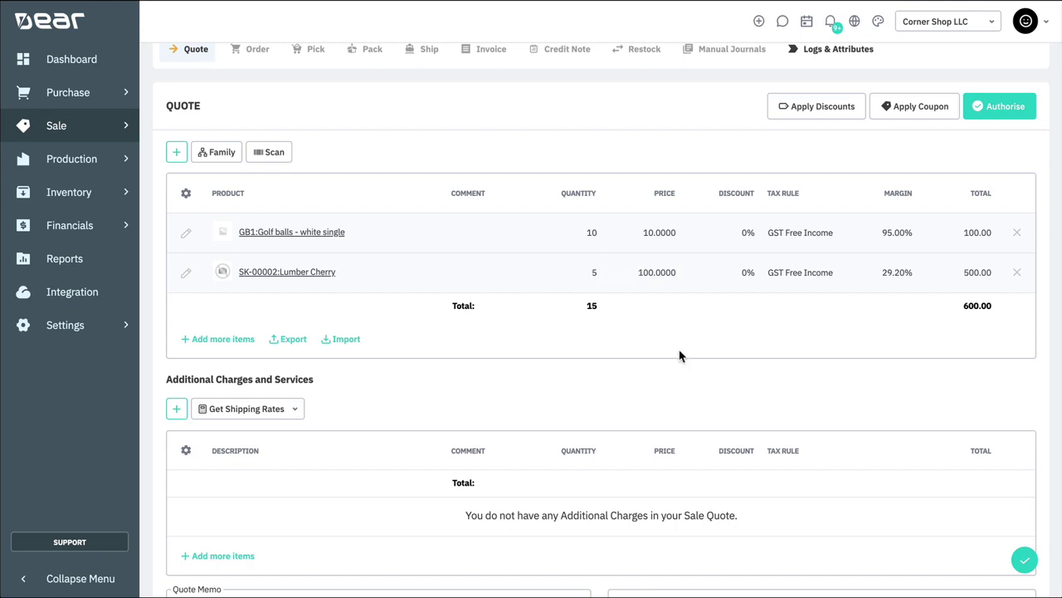
# Add Shipping - International Shipping as an additional charge on the quote.
pyautogui.moveTo(307, 234)
pyautogui.scroll(-2, 463, 136)
pyautogui.click(176, 245)
pyautogui.write('interna')
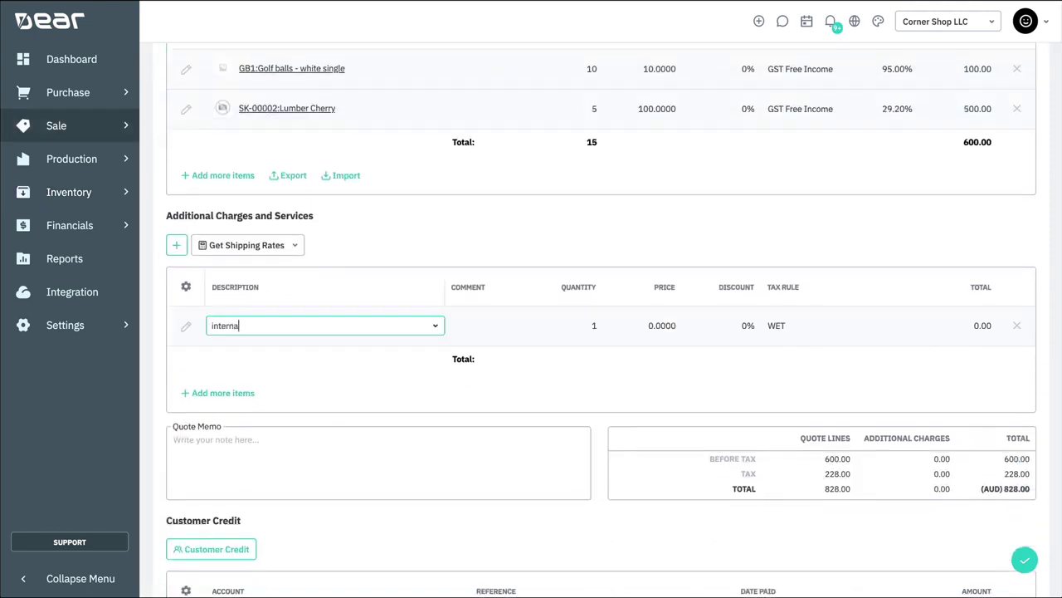
pyautogui.click(382, 380)
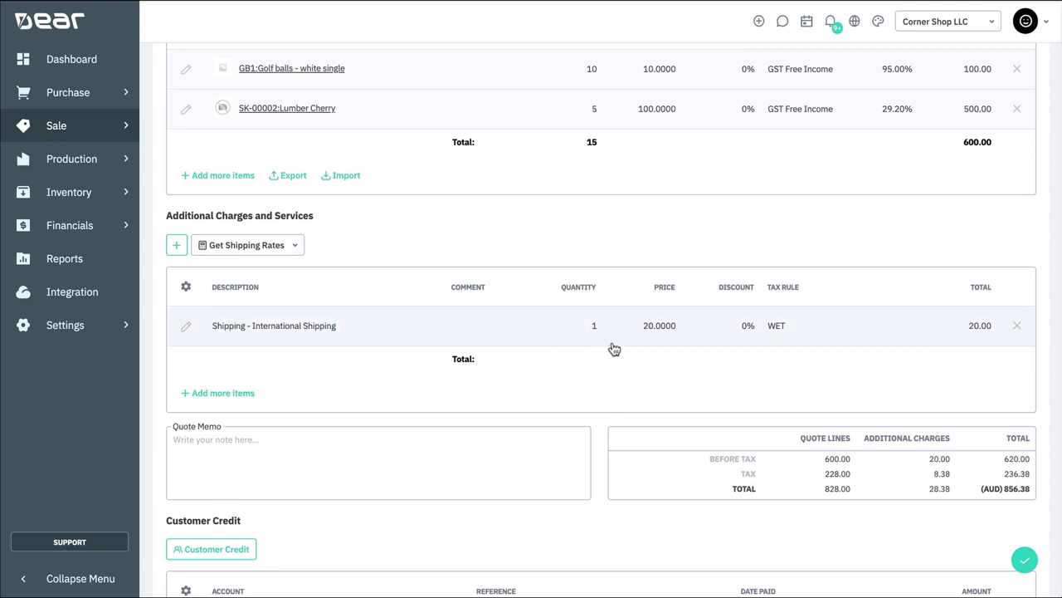
# Enter the quote memo "Deliver to back of office".
pyautogui.scroll(-3, 645, 372)
pyautogui.click(497, 331)
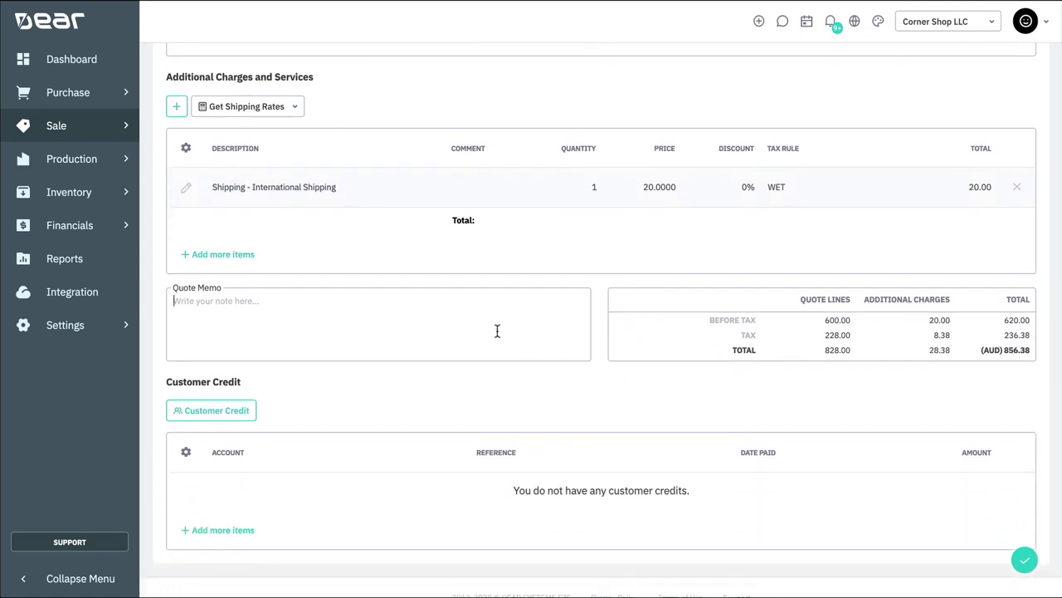
pyautogui.write('Deliver to back of office')
# Authorise the sale quote and approve it.
pyautogui.scroll(8, 993, 298)
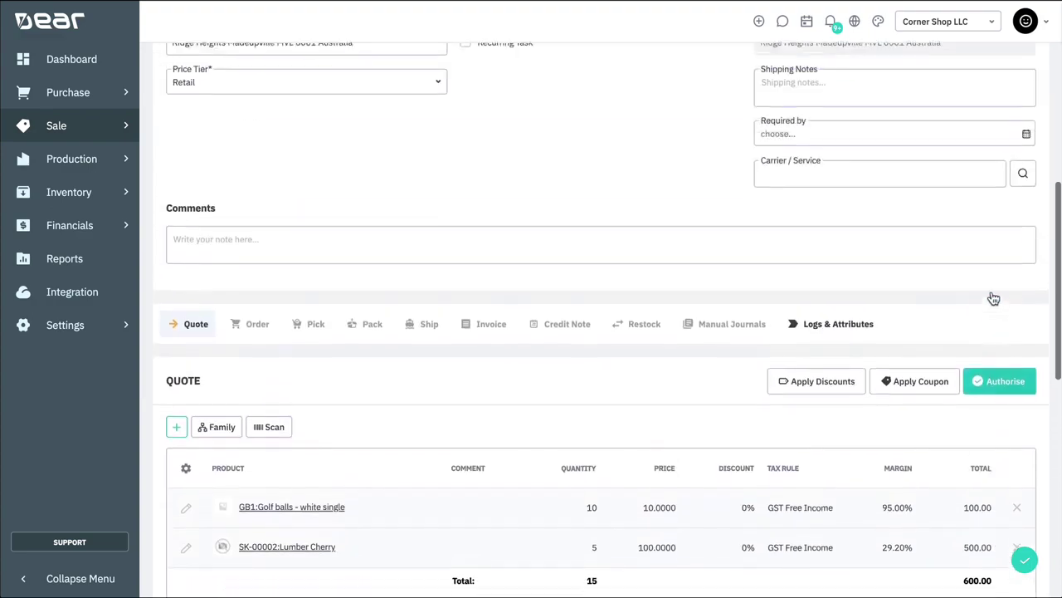
pyautogui.click(996, 384)
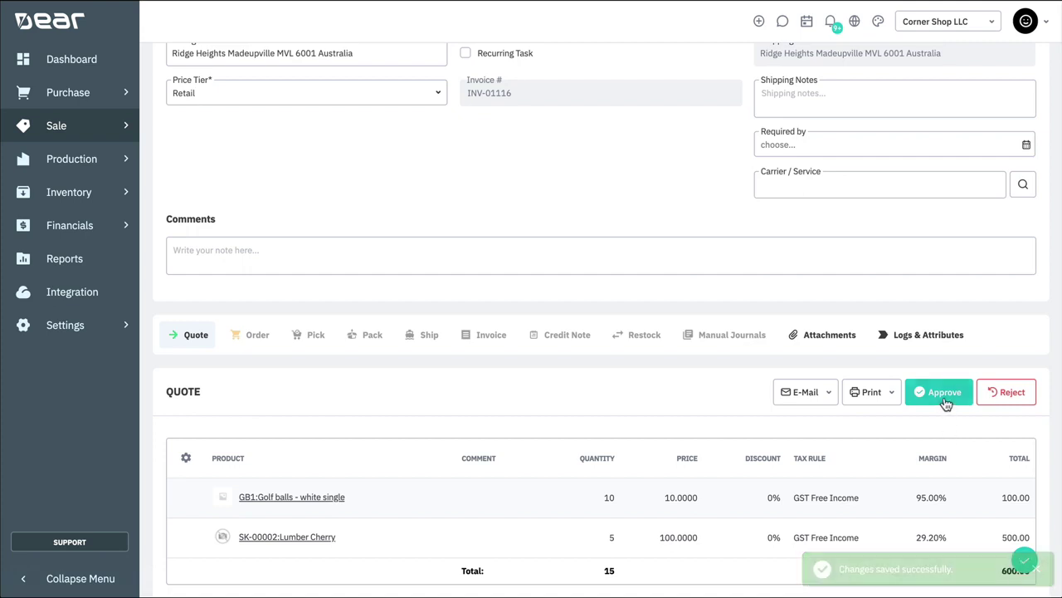
pyautogui.click(945, 397)
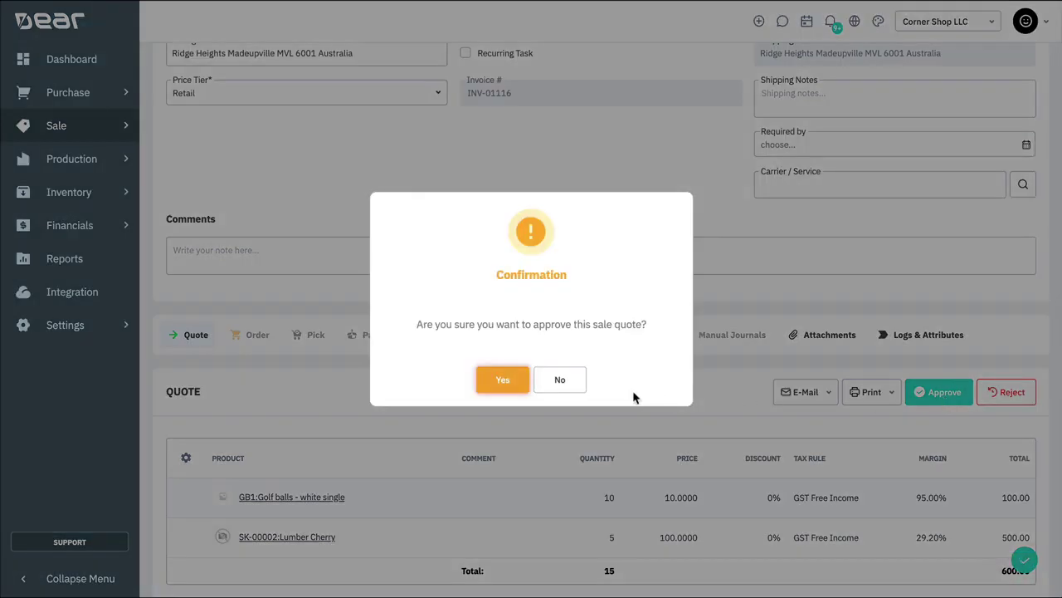
pyautogui.click(516, 384)
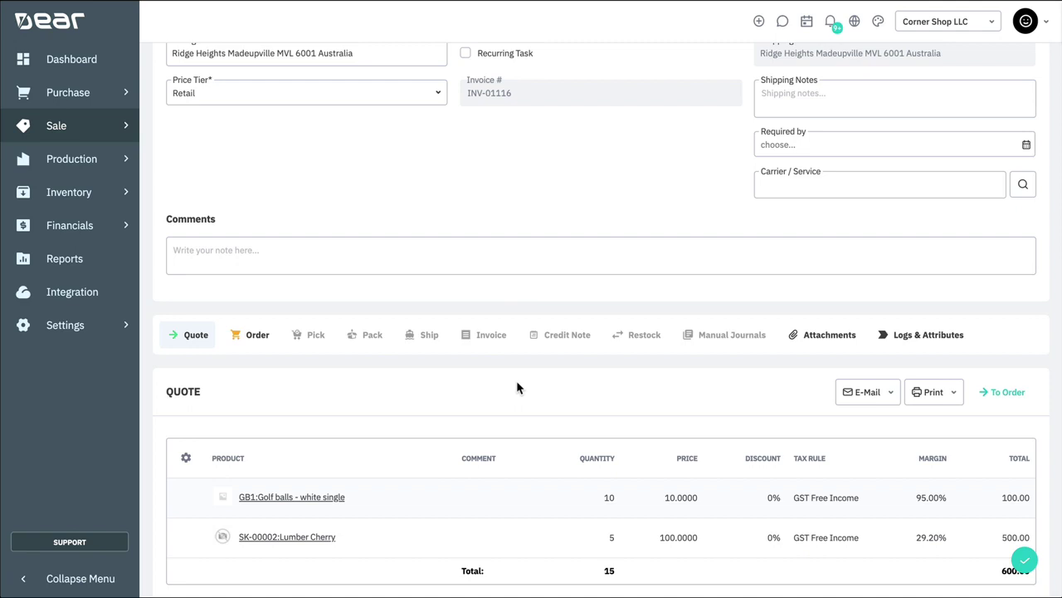
# Copy the quote's lines and charges into the sale order and authorise the order.
pyautogui.click(262, 352)
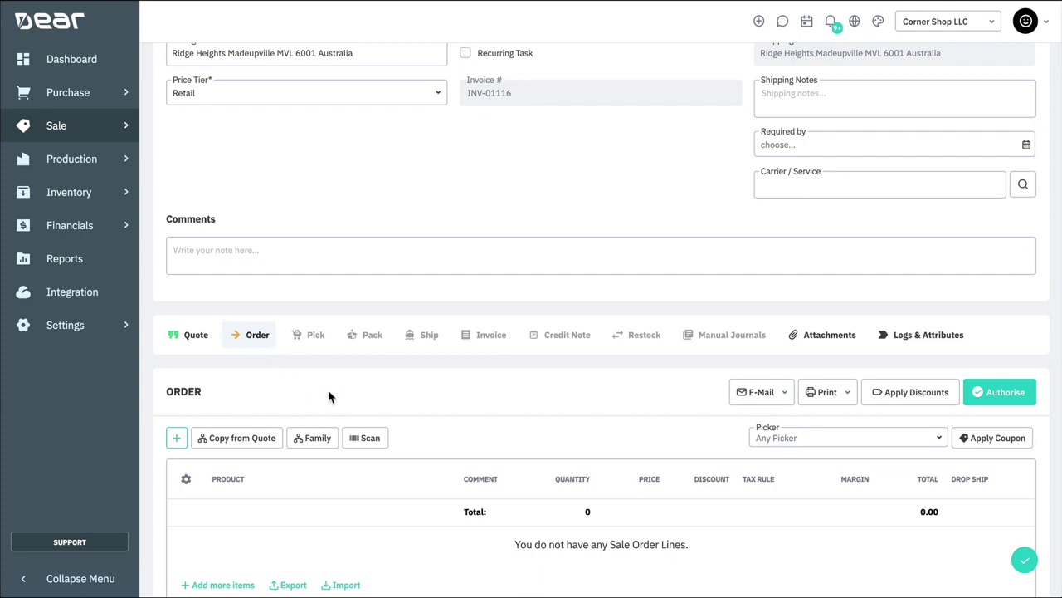
pyautogui.scroll(-3, 603, 416)
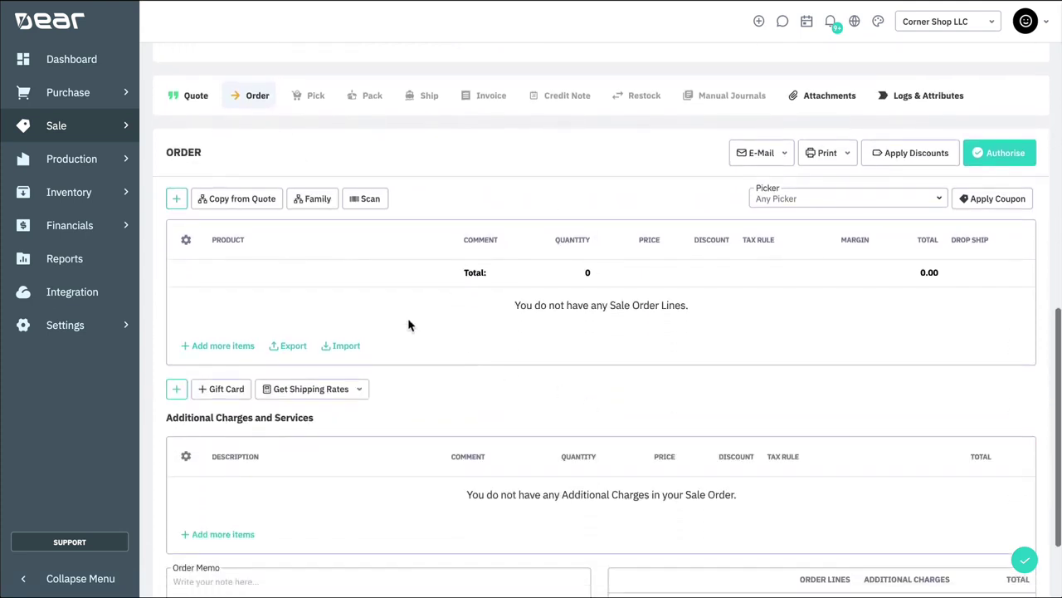
pyautogui.click(249, 204)
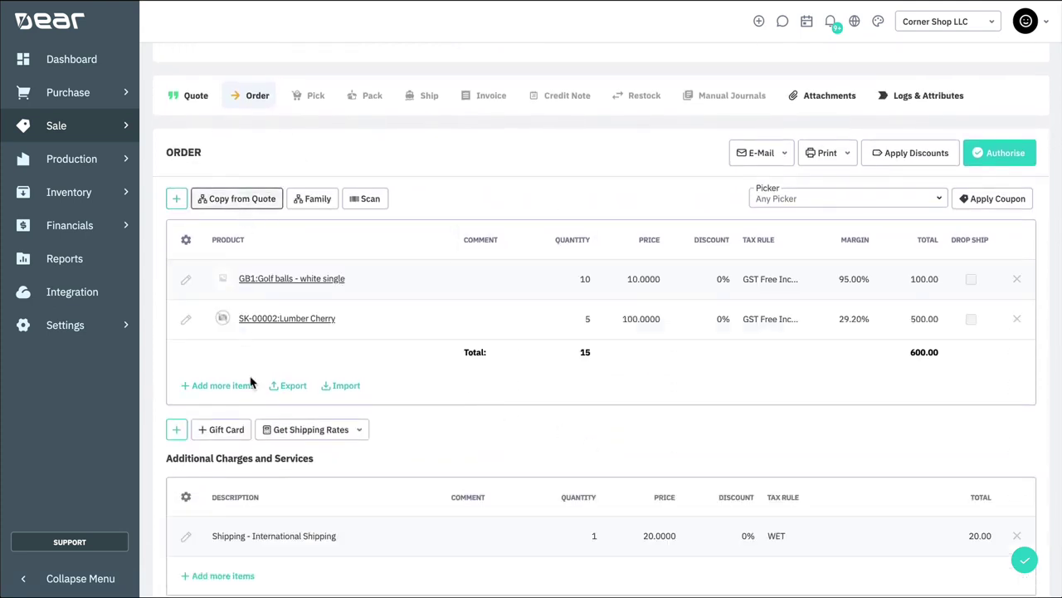
pyautogui.scroll(-1, 265, 436)
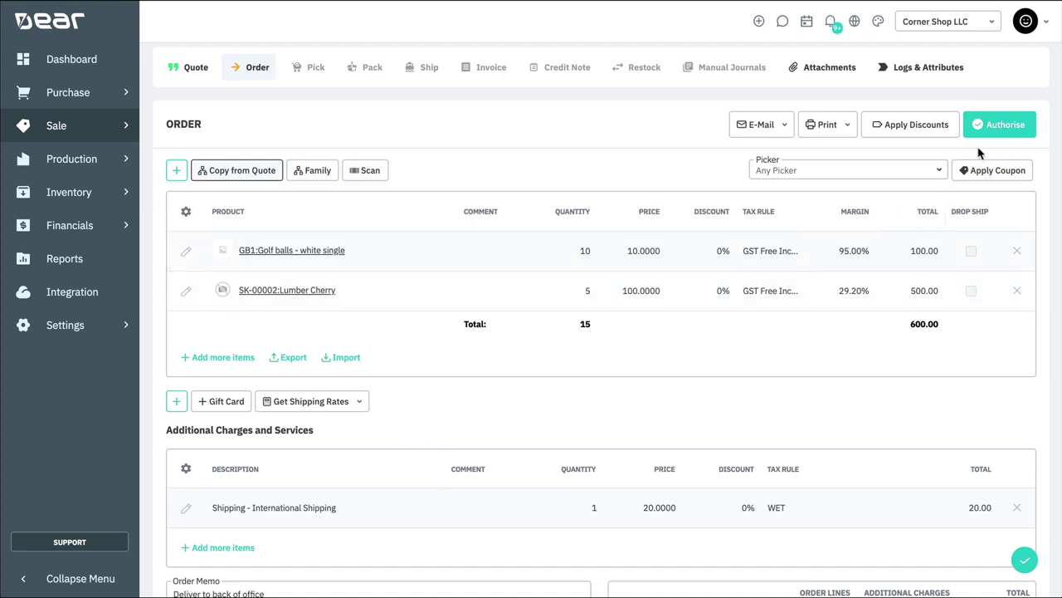
pyautogui.click(998, 131)
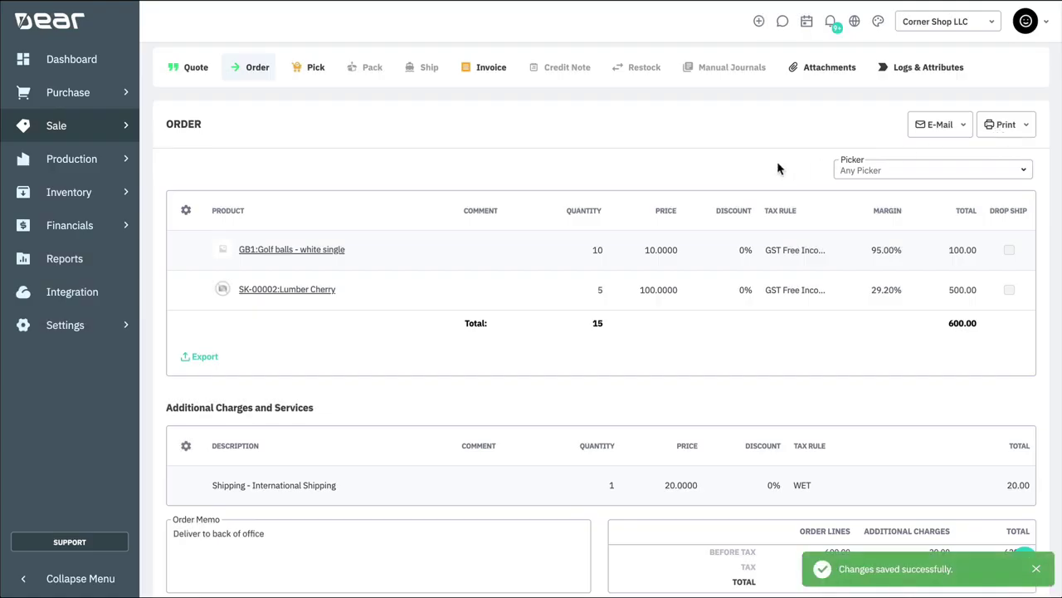
# Open the Pick stage of the sale.
pyautogui.scroll(2, 678, 157)
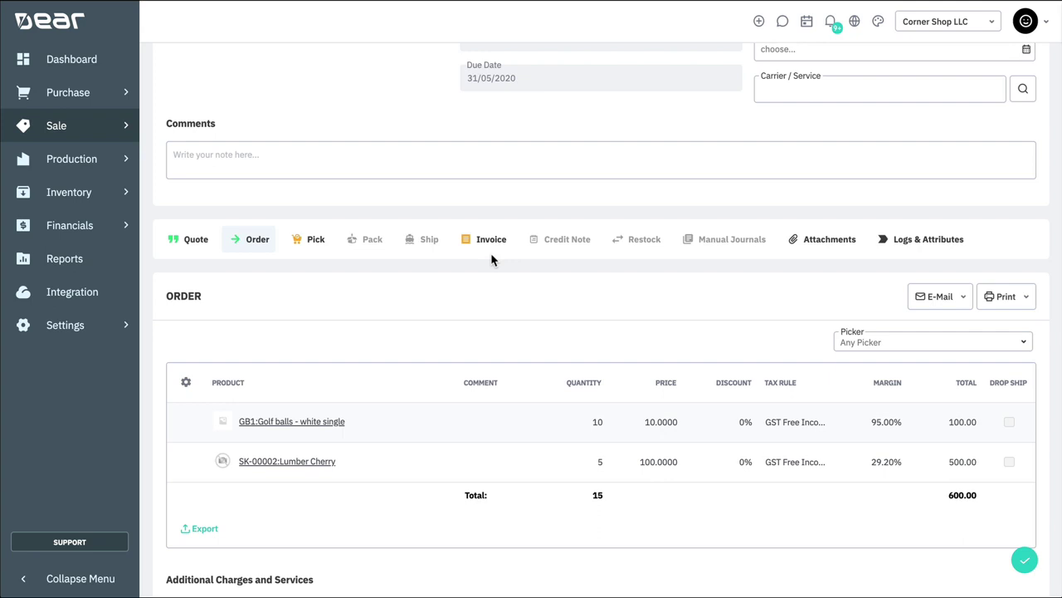
pyautogui.click(318, 242)
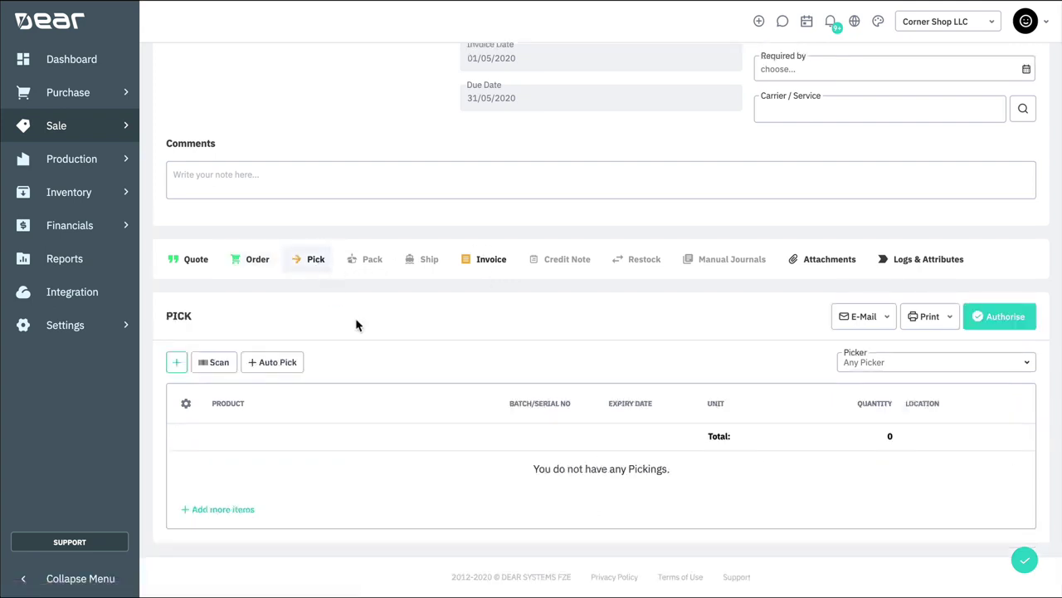
pyautogui.click(180, 367)
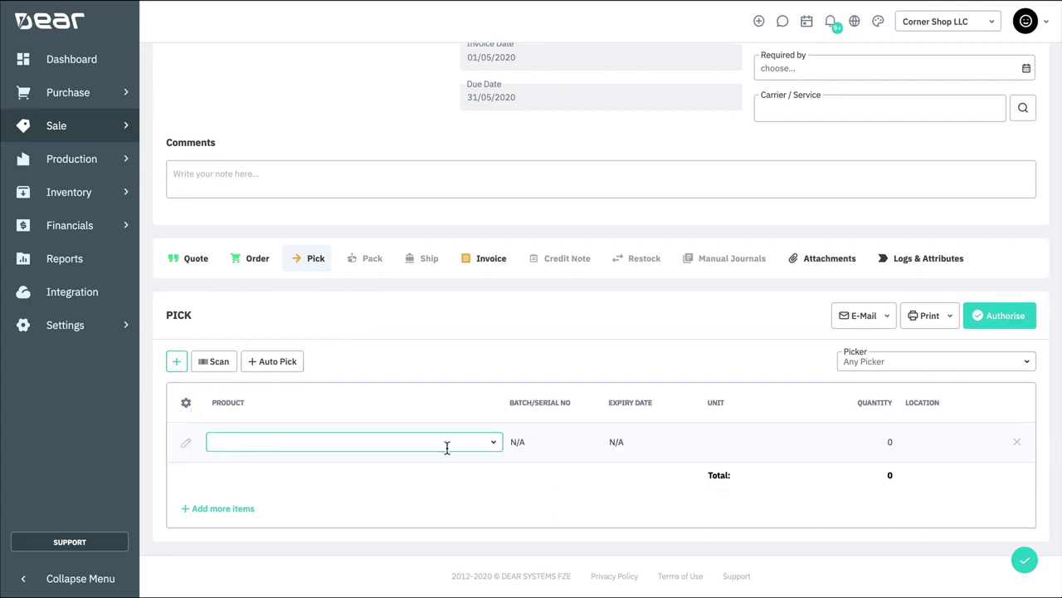
pyautogui.click(492, 445)
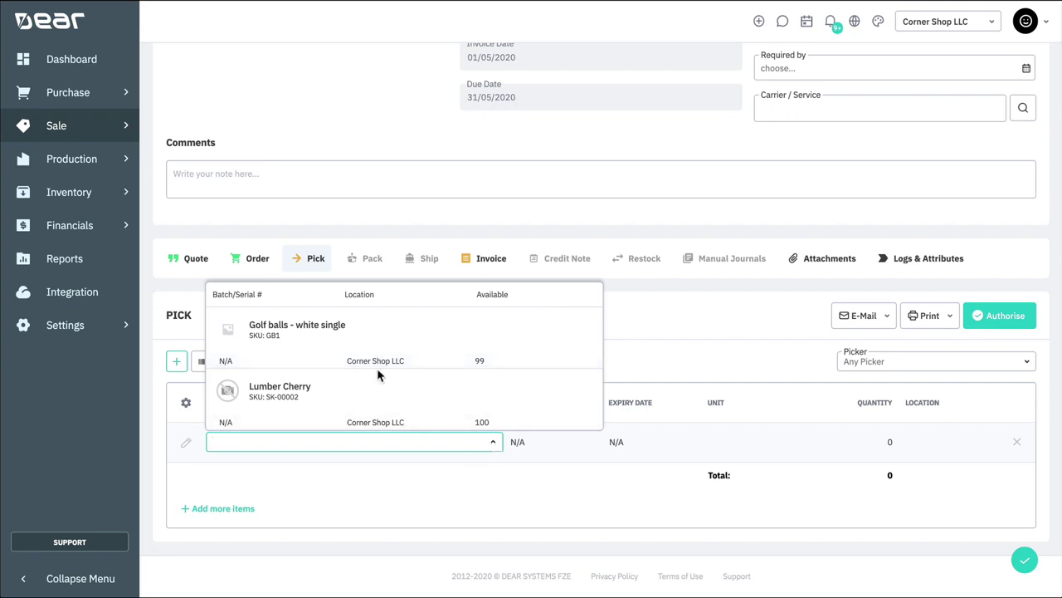
pyautogui.click(653, 364)
# Auto-pick all ordered products and authorise the pick.
pyautogui.click(288, 362)
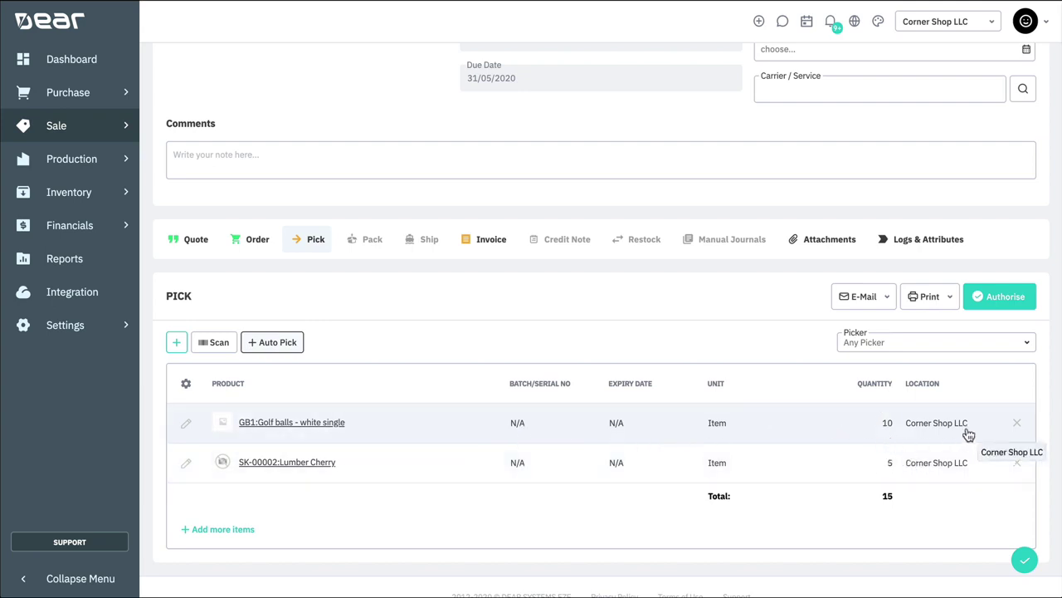
pyautogui.click(996, 308)
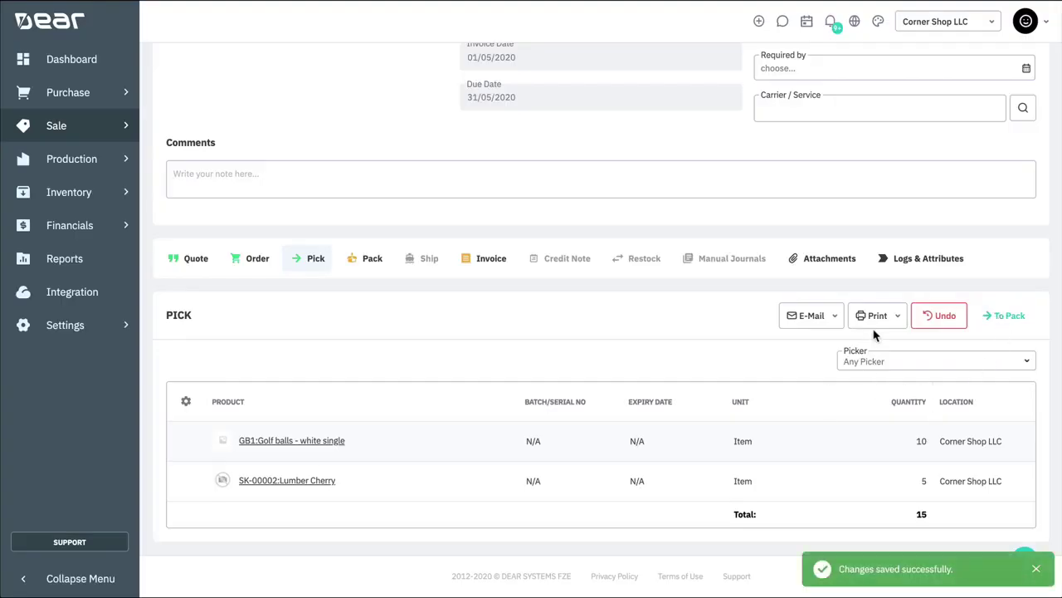
pyautogui.click(880, 322)
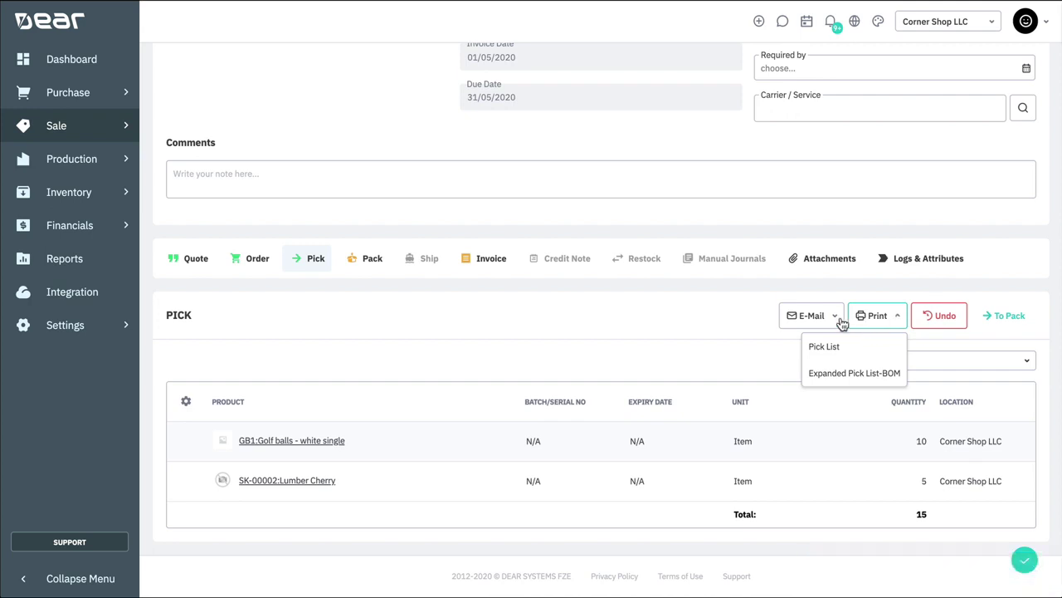
pyautogui.click(840, 322)
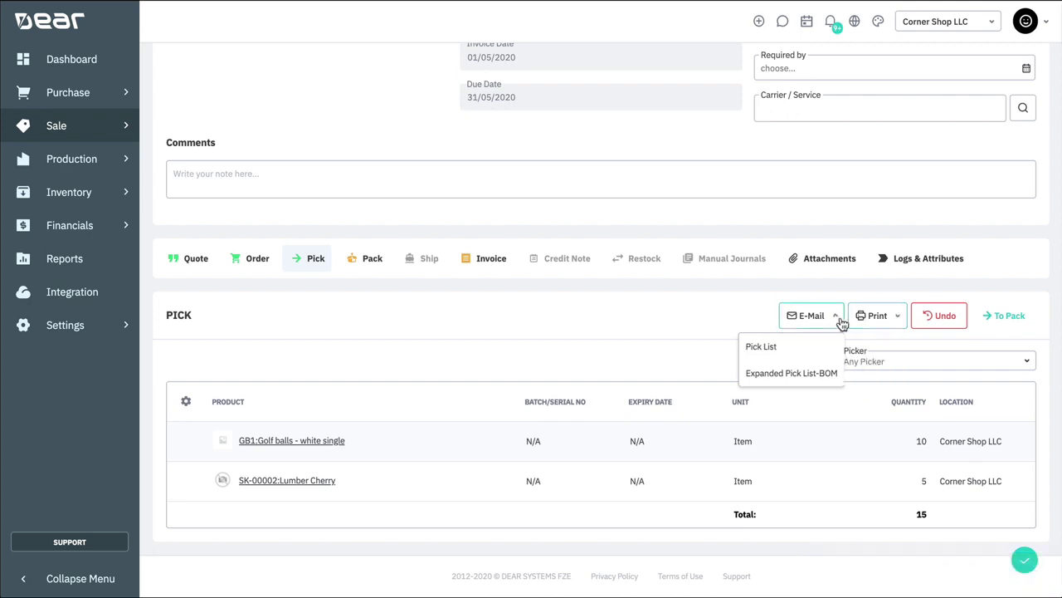
pyautogui.click(719, 324)
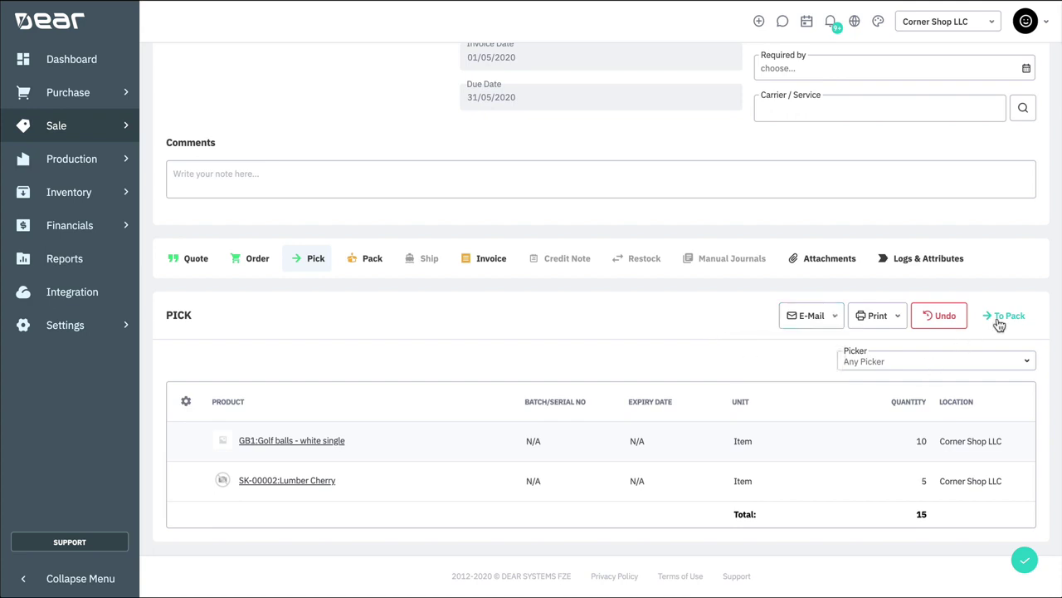
# Copy the picked products into the Pack stage of the sale.
pyautogui.click(365, 267)
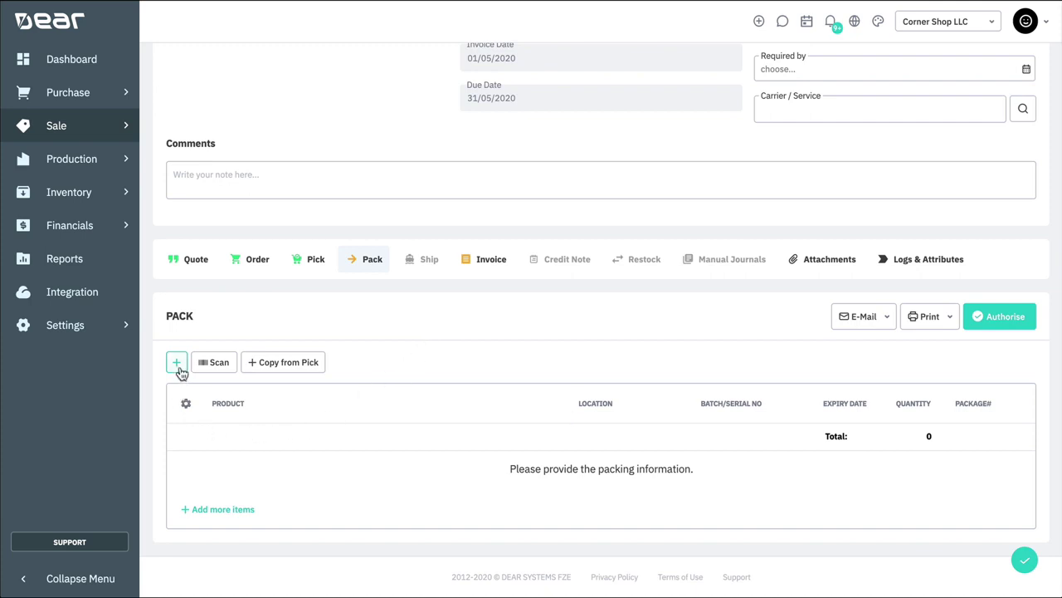
pyautogui.click(277, 365)
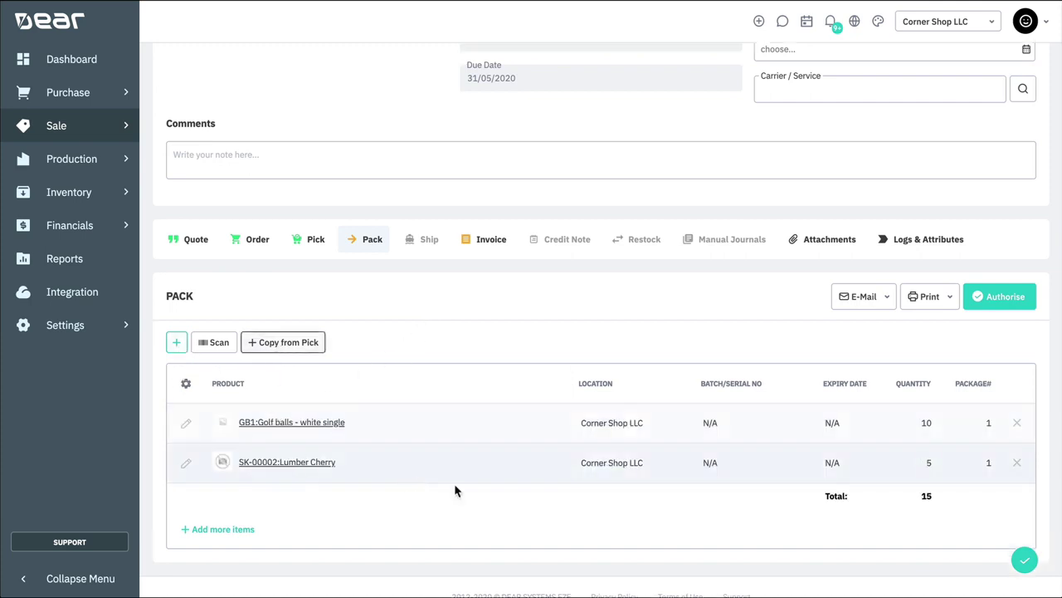
# Assign Lumber Cherry to package number 2 and authorise the packing.
pyautogui.click(983, 425)
pyautogui.click(979, 463)
pyautogui.write('2')
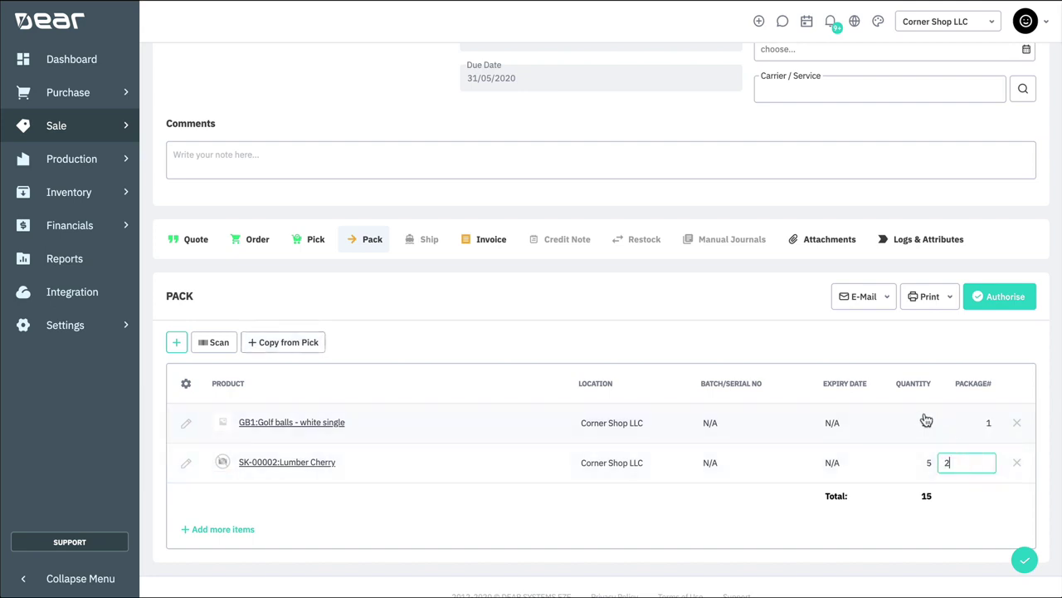
pyautogui.click(768, 347)
pyautogui.click(981, 301)
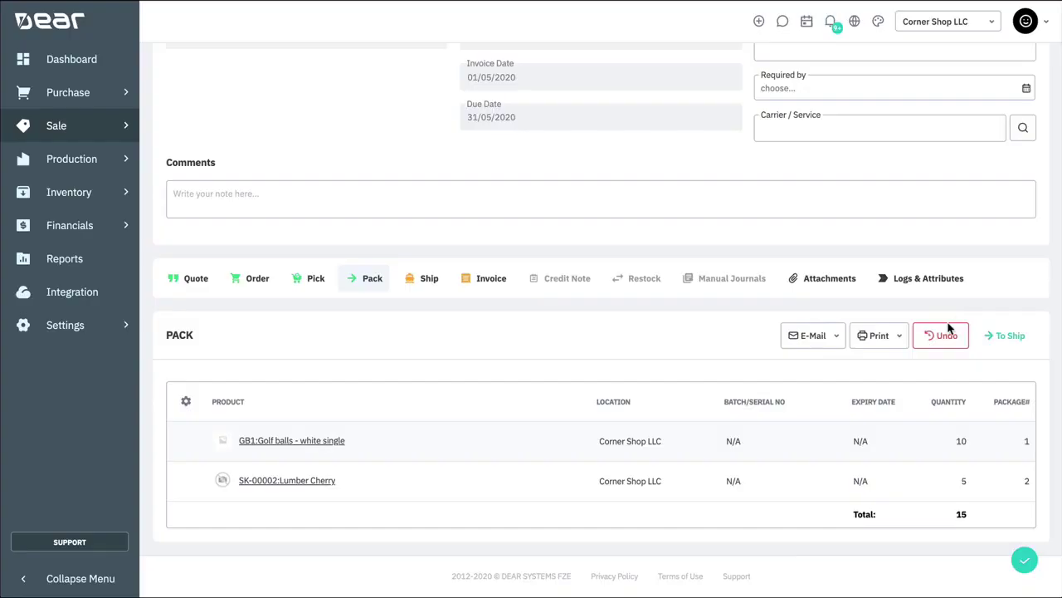
# Auto-fill the Ship stage of the sale with grouped boxes.
pyautogui.click(418, 280)
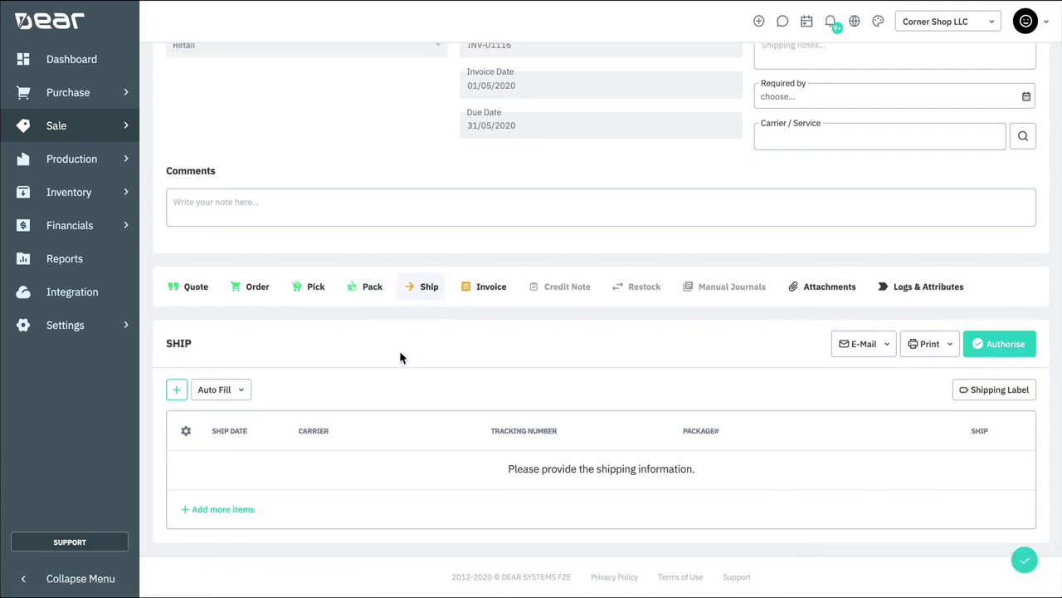
pyautogui.click(219, 392)
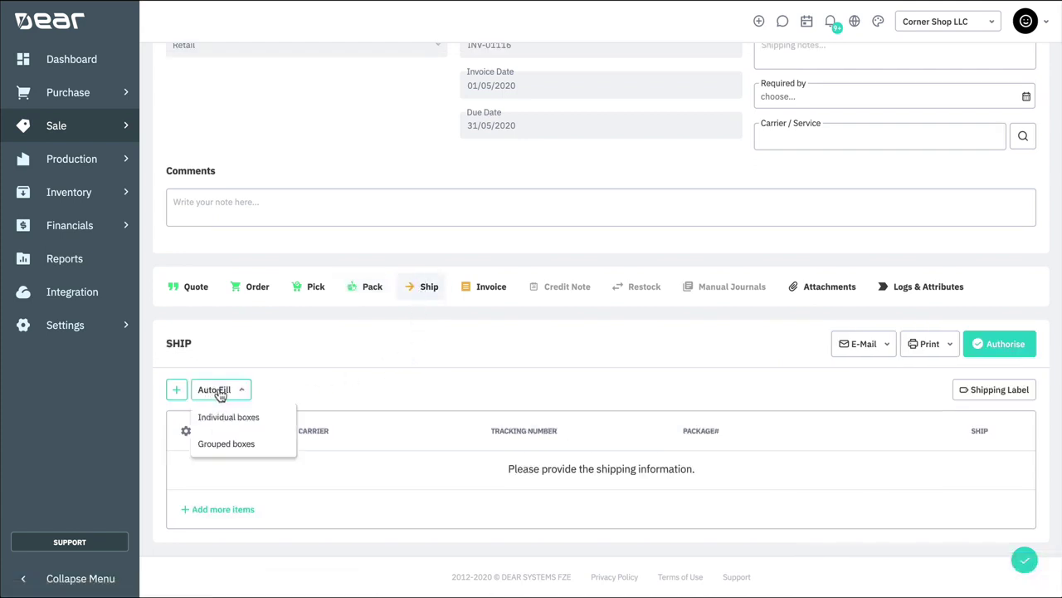
pyautogui.click(286, 444)
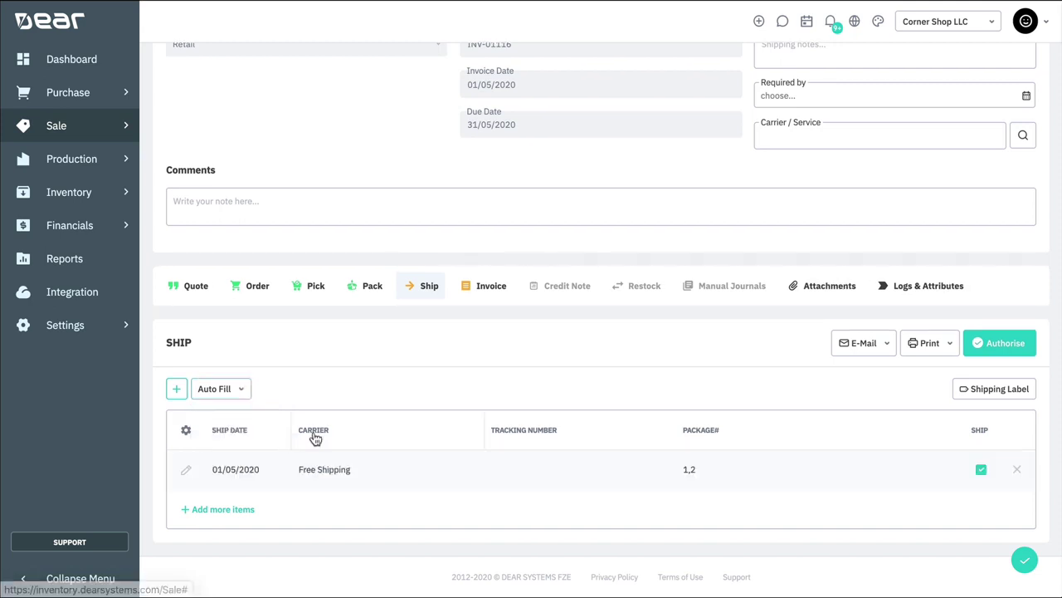
# Set the shipment's carrier to International Shipping.
pyautogui.click(351, 475)
pyautogui.click(470, 471)
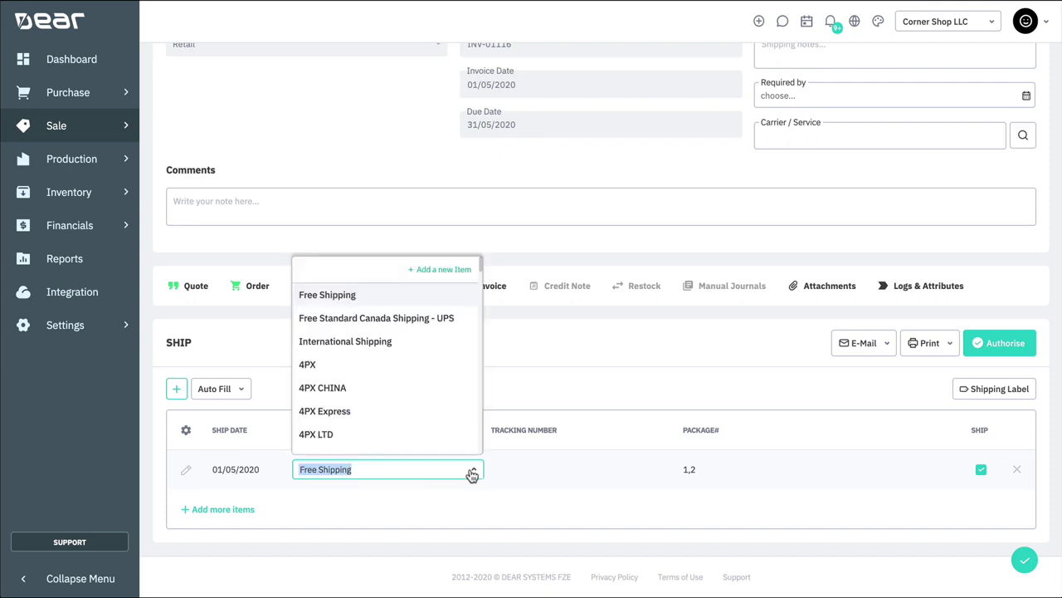
pyautogui.click(397, 353)
# Enter the tracking number TN2220191 for the shipment and authorise the shipment.
pyautogui.click(539, 466)
pyautogui.write('TN2220191')
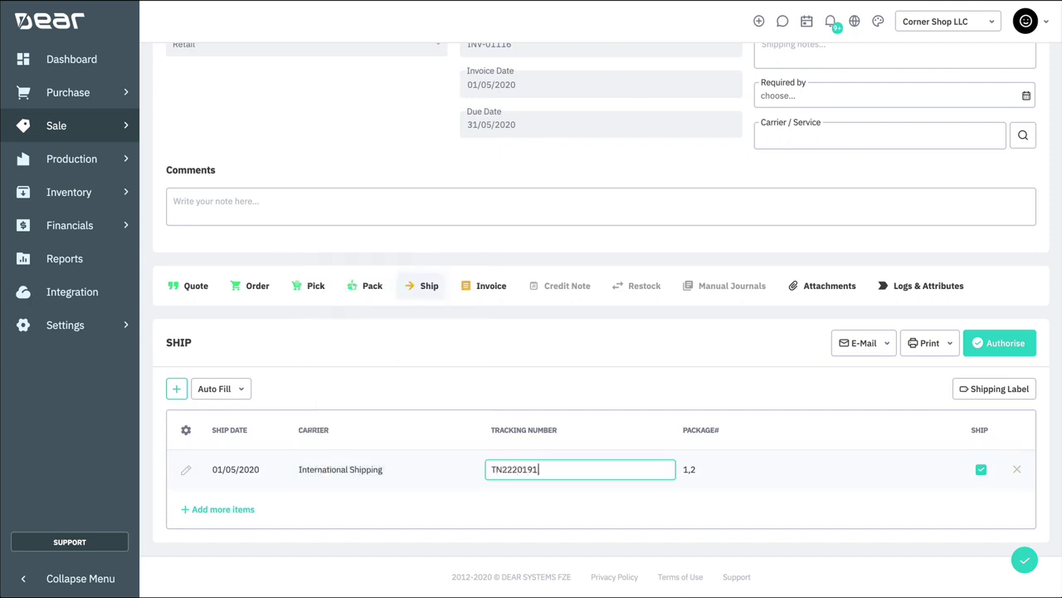
pyautogui.click(695, 398)
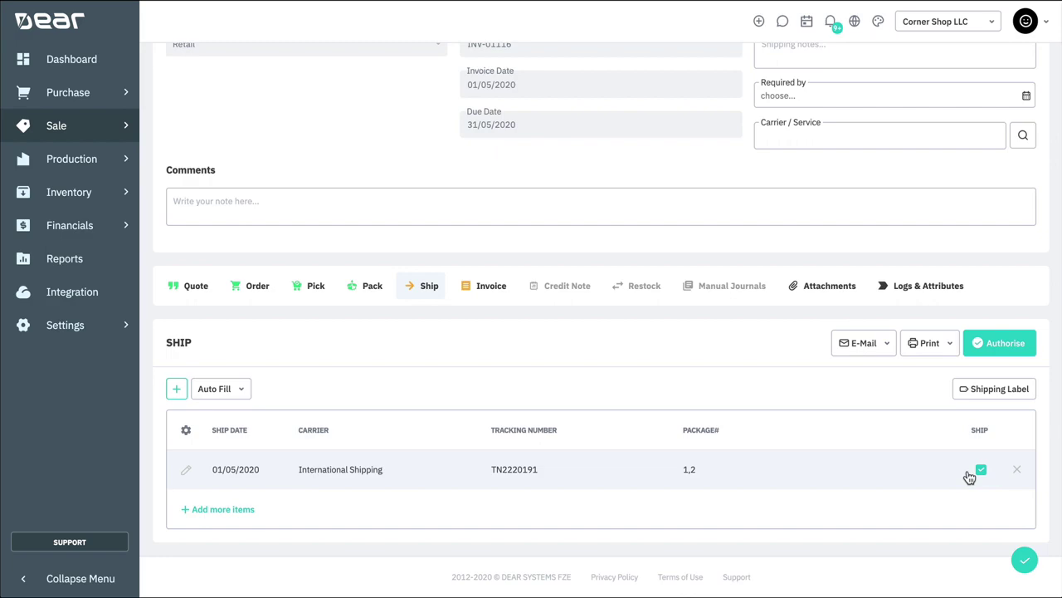
pyautogui.click(997, 346)
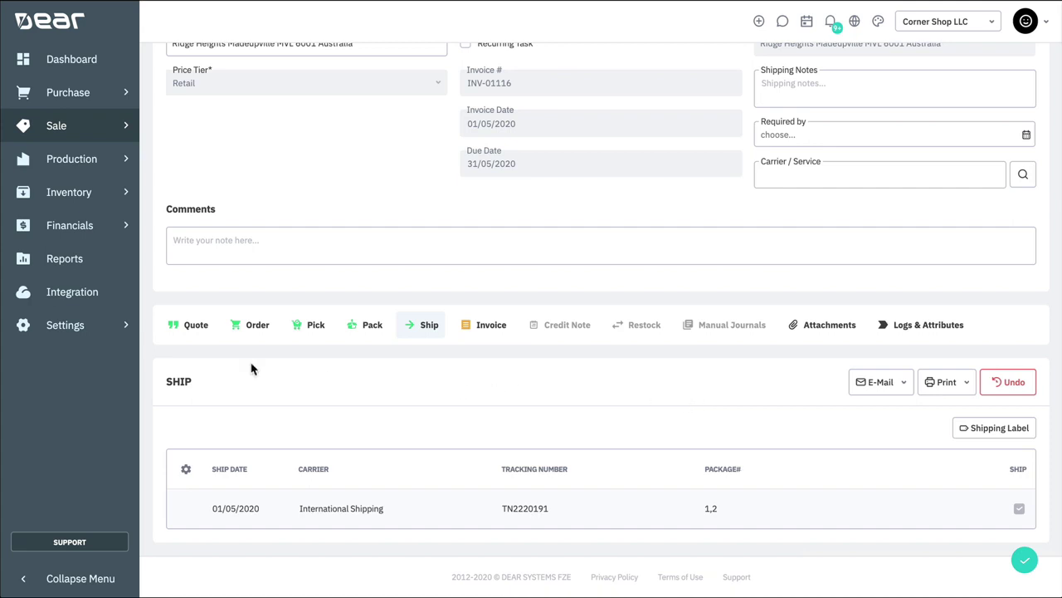
# Review the sale process customisation in the general settings, including whether picking, packing and shipping are automatic or manual.
pyautogui.click(103, 341)
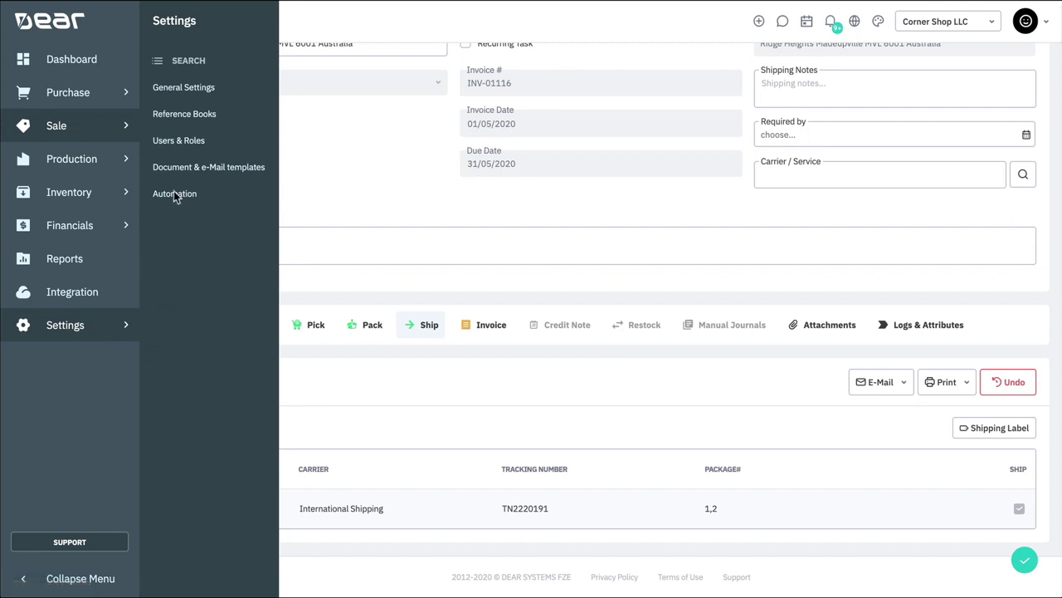
pyautogui.click(184, 93)
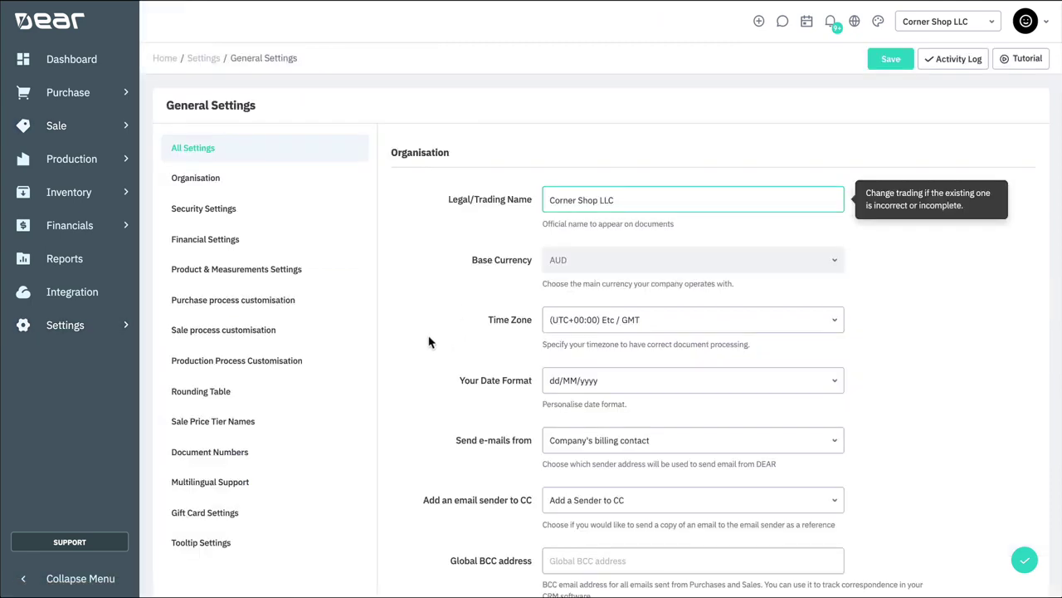
pyautogui.click(352, 341)
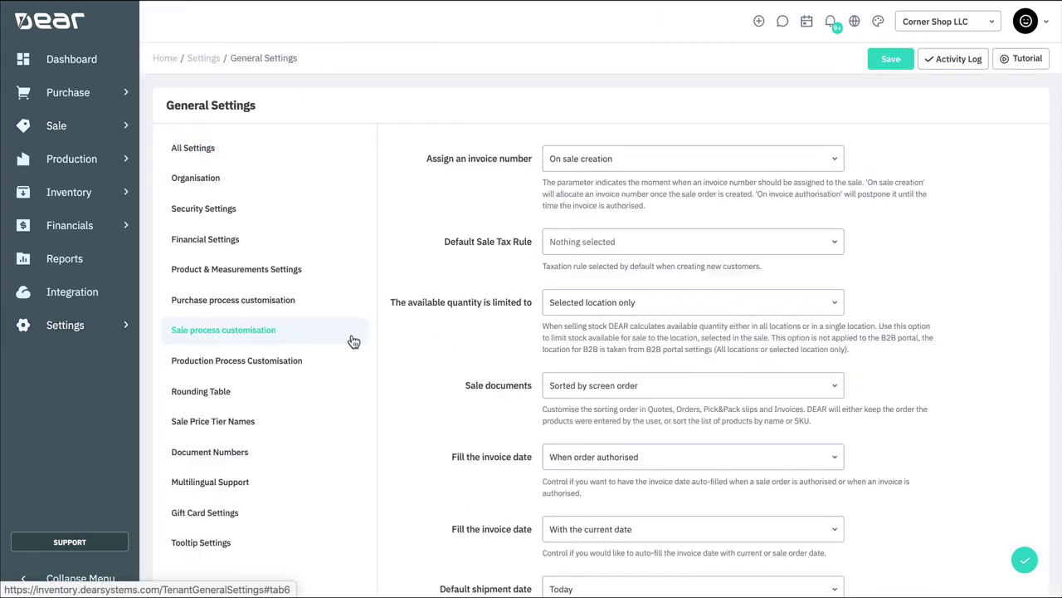
pyautogui.scroll(-5, 425, 355)
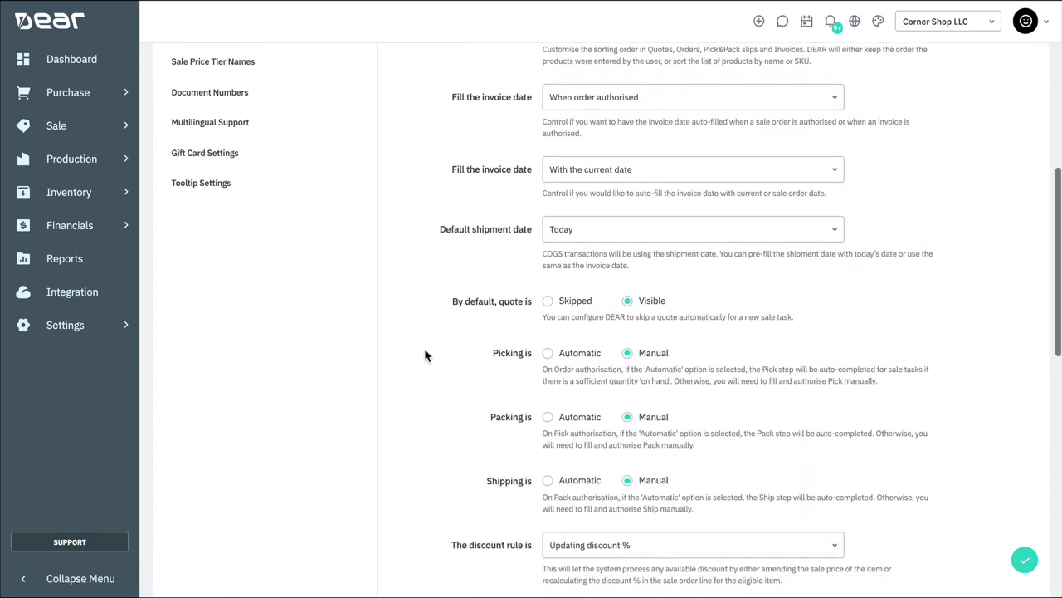
pyautogui.scroll(-3, 425, 355)
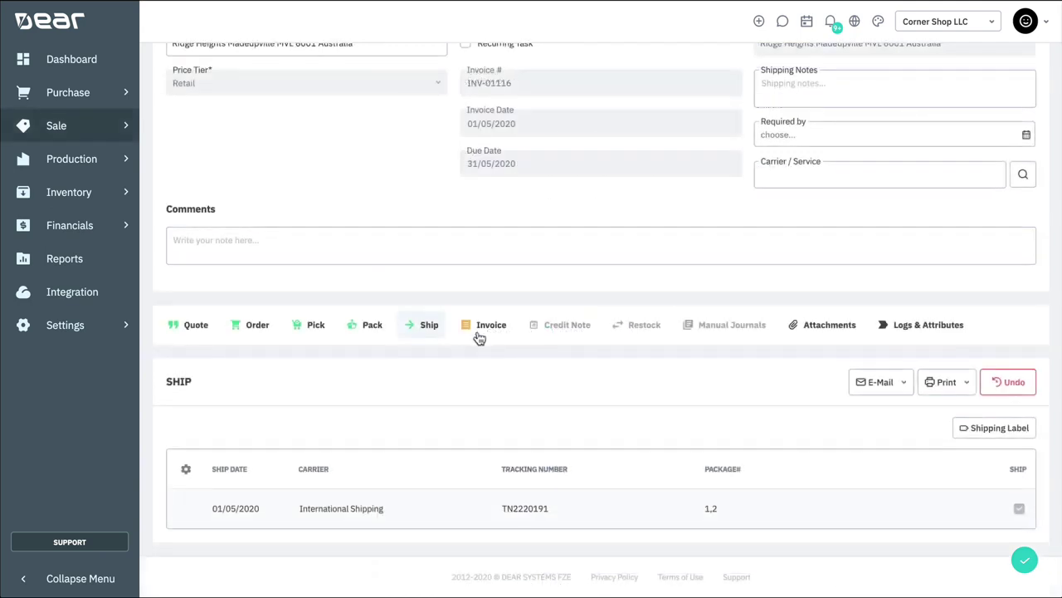
# Open the Invoice stage of the sale and set the invoice date to 01/05/2020.
pyautogui.click(483, 325)
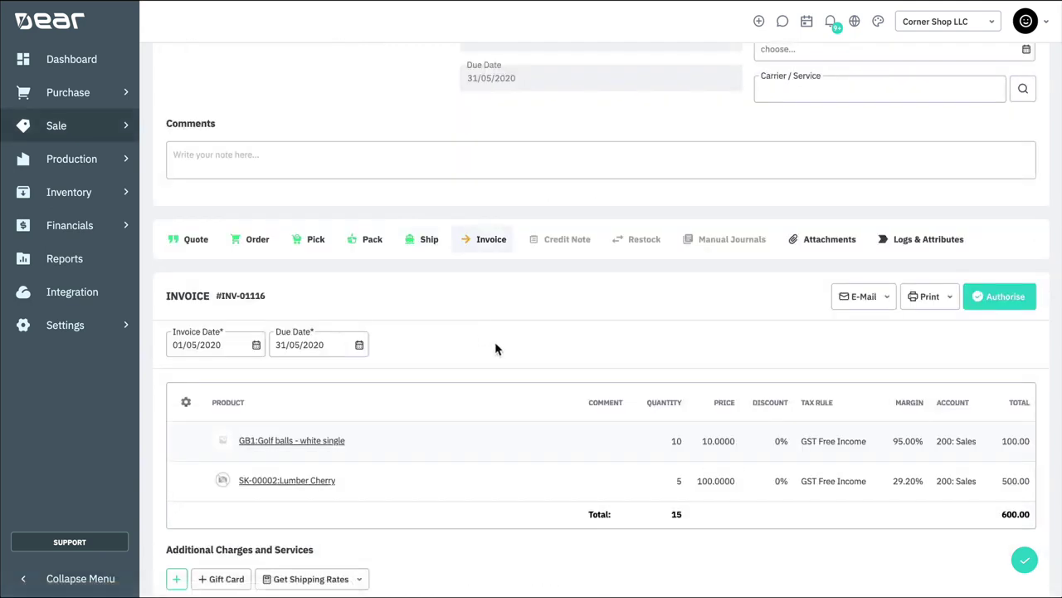
pyautogui.click(256, 345)
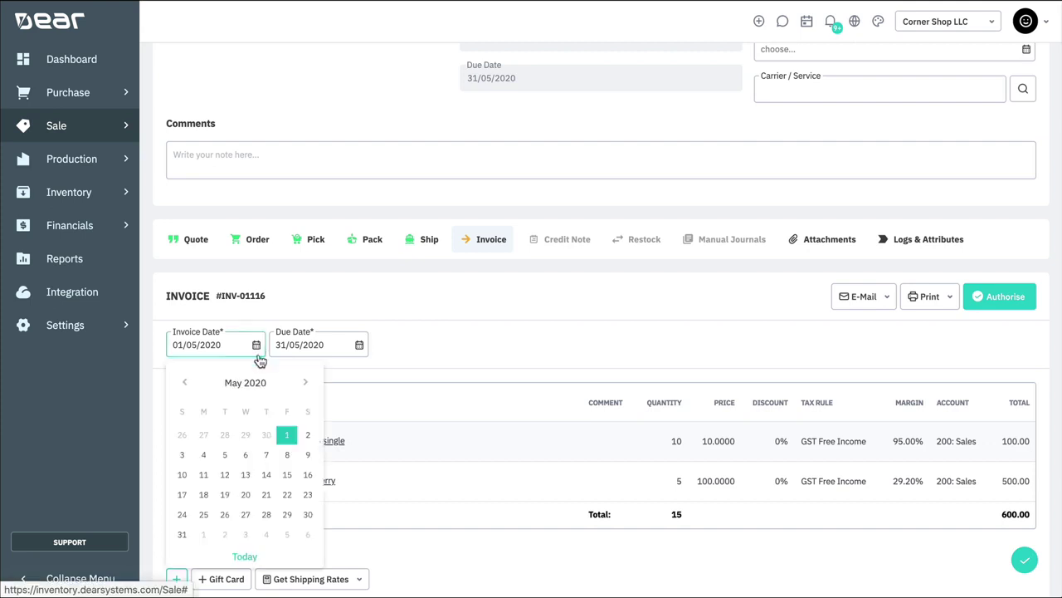
pyautogui.click(286, 434)
pyautogui.click(485, 332)
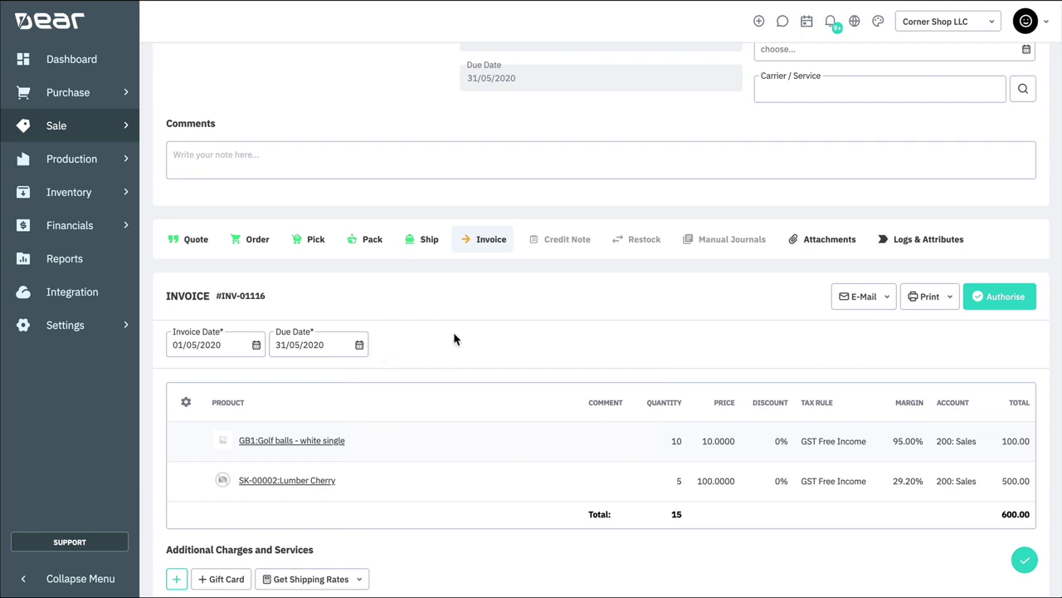
# Check the invoice's product lines, additional charges and memo, and authorise the invoice.
pyautogui.scroll(-3, 454, 338)
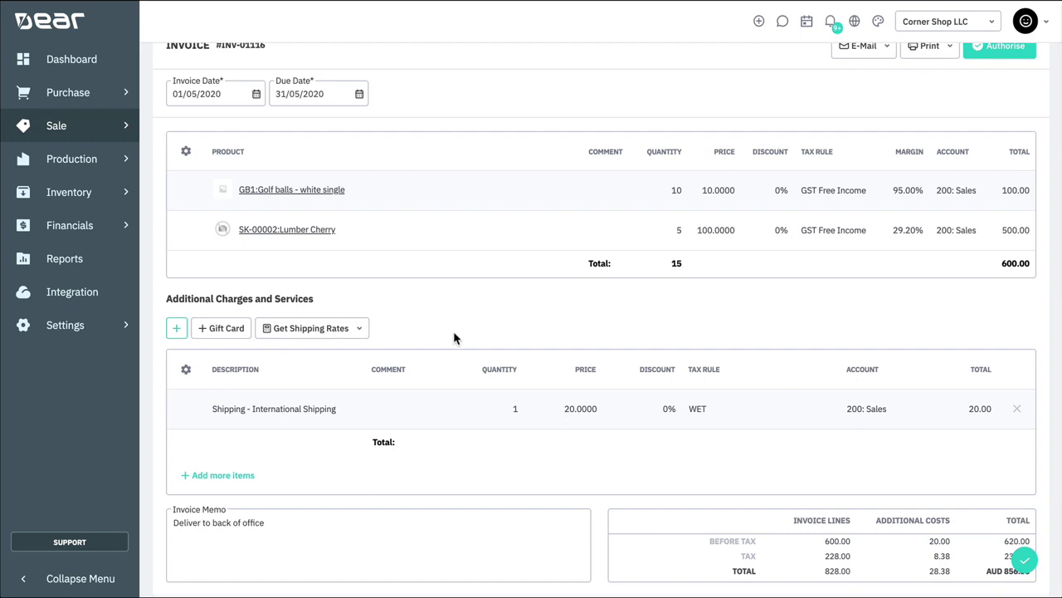
pyautogui.scroll(-2, 454, 338)
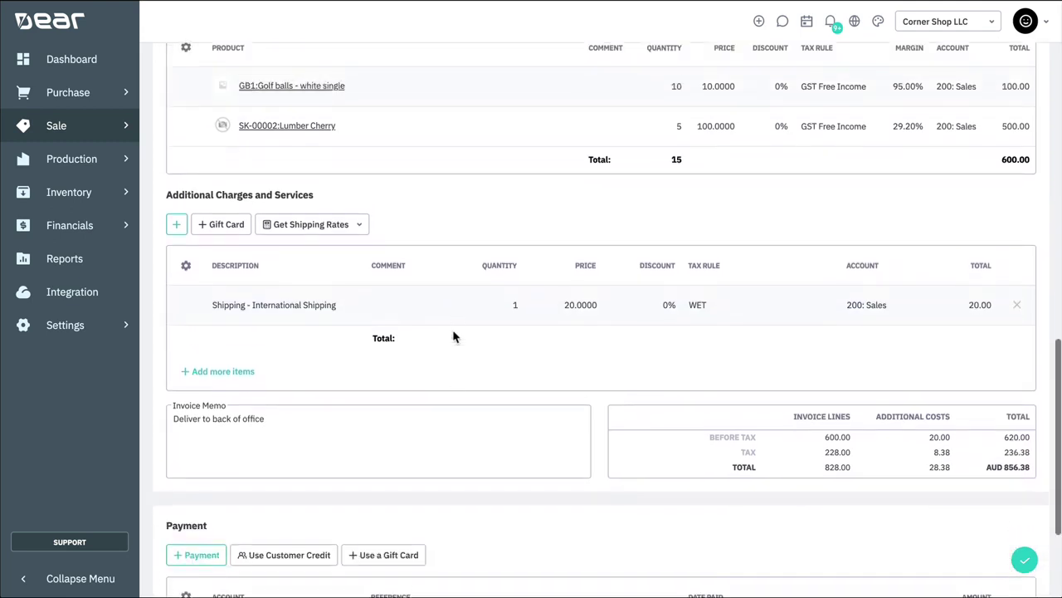
pyautogui.scroll(3, 454, 338)
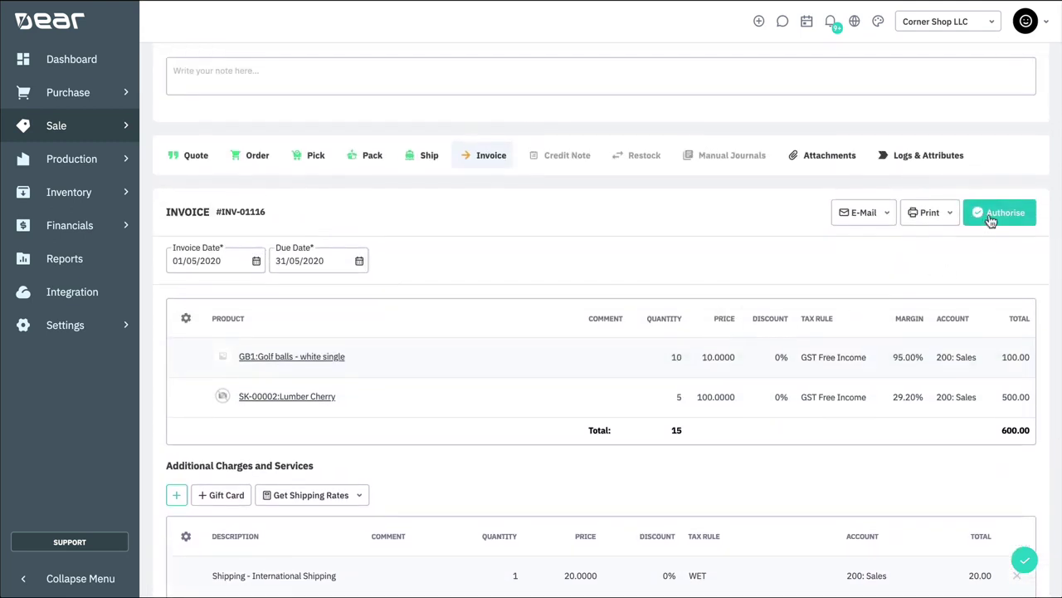
pyautogui.click(990, 217)
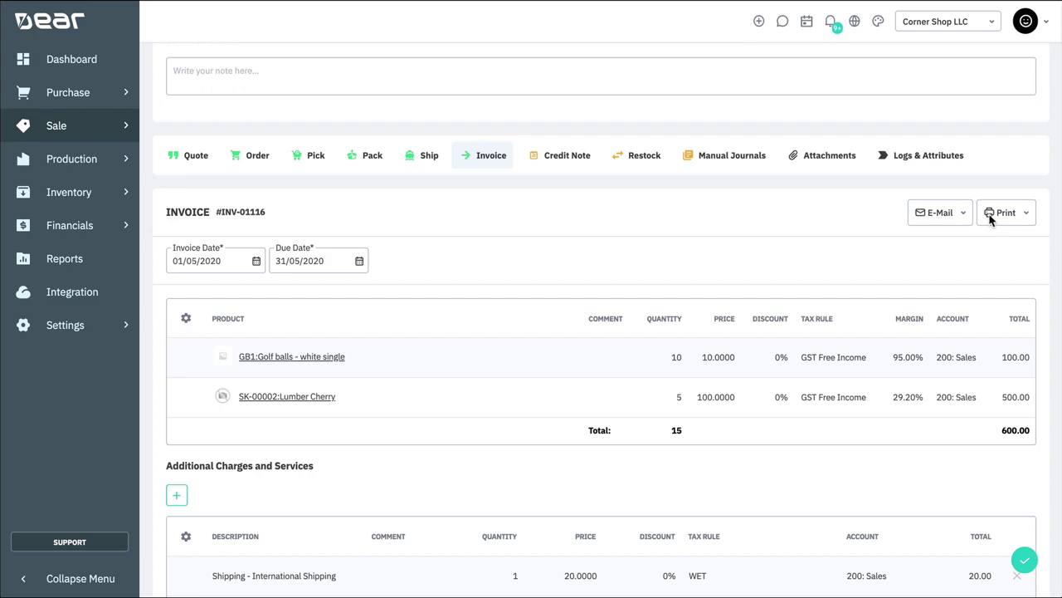
pyautogui.click(992, 216)
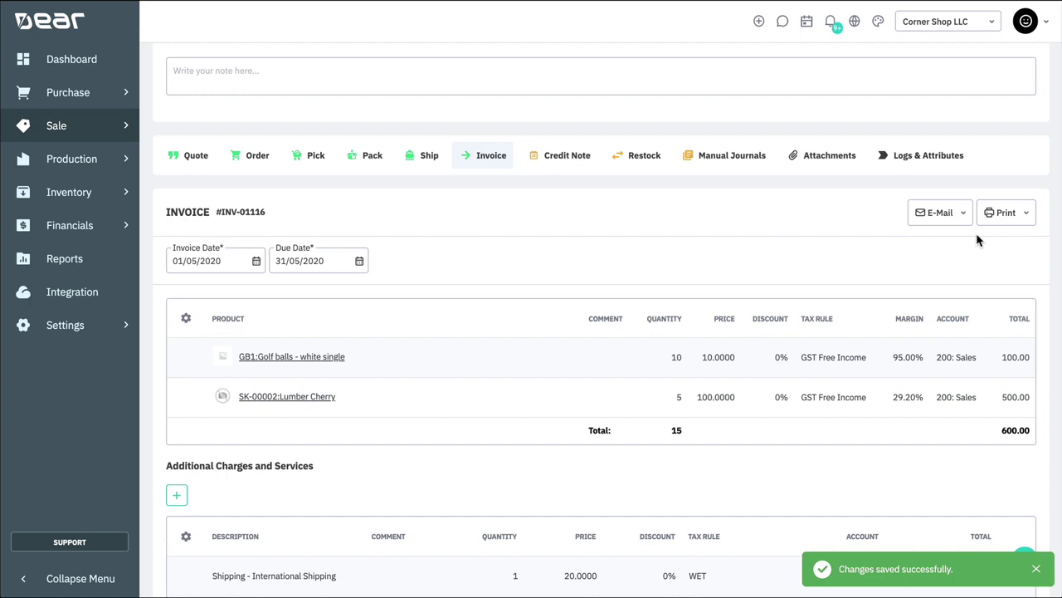
# Look through the document types available for printing and e-mailing the authorised invoice.
pyautogui.click(1019, 217)
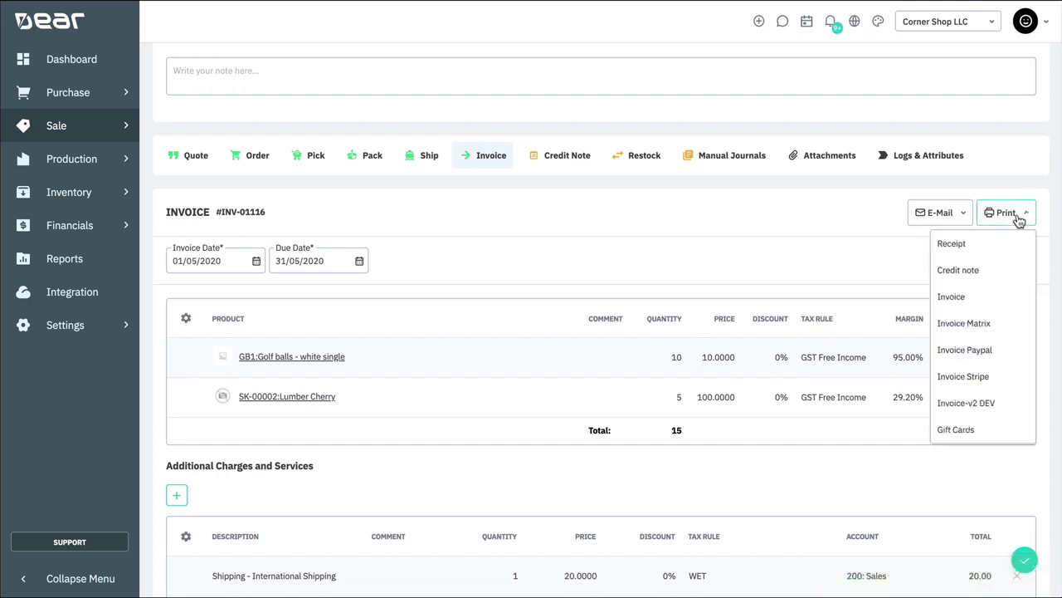
pyautogui.click(960, 219)
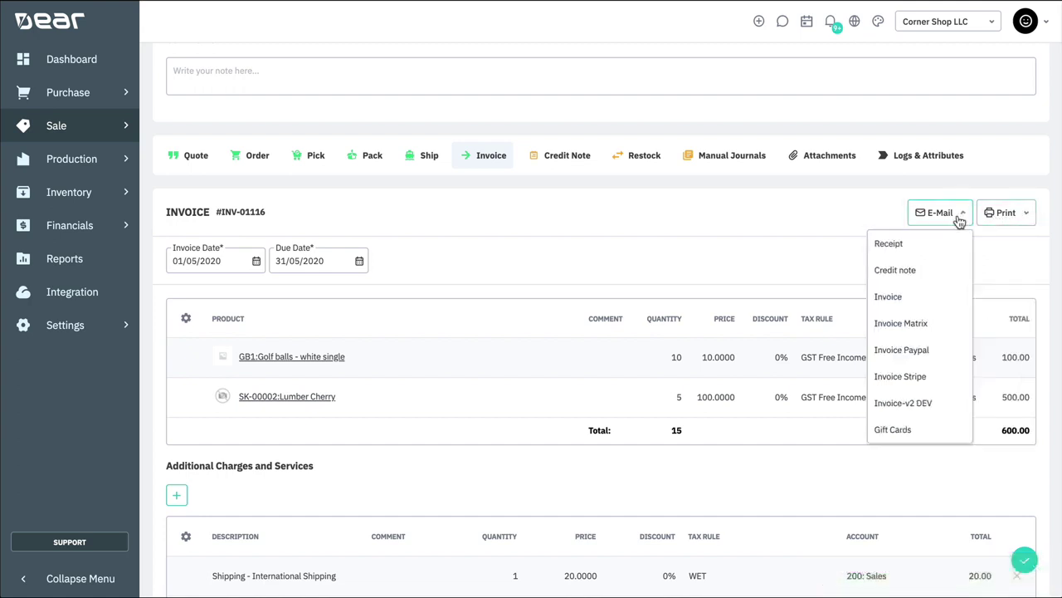
pyautogui.click(787, 232)
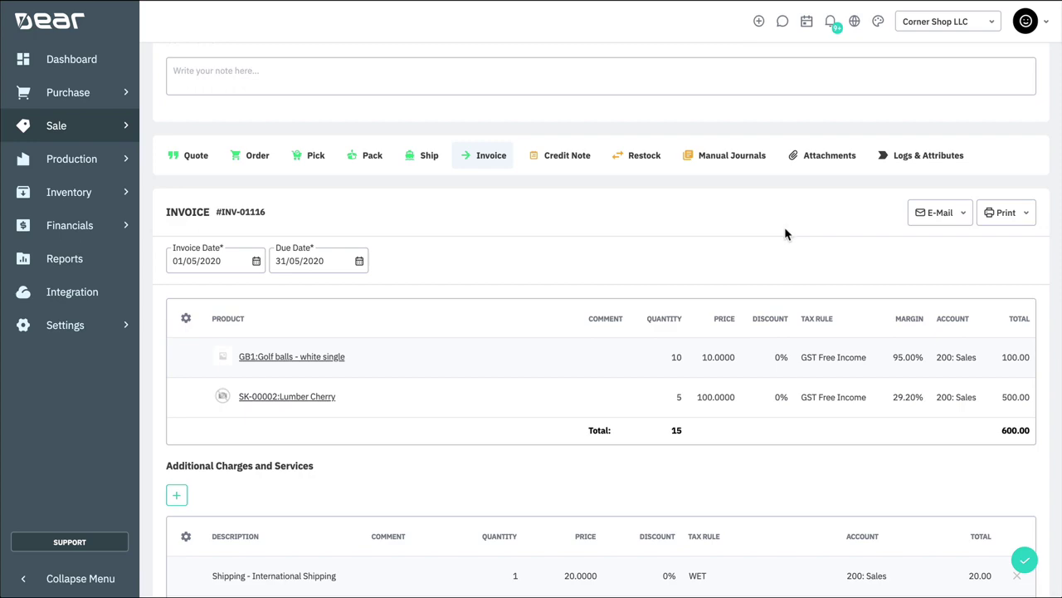